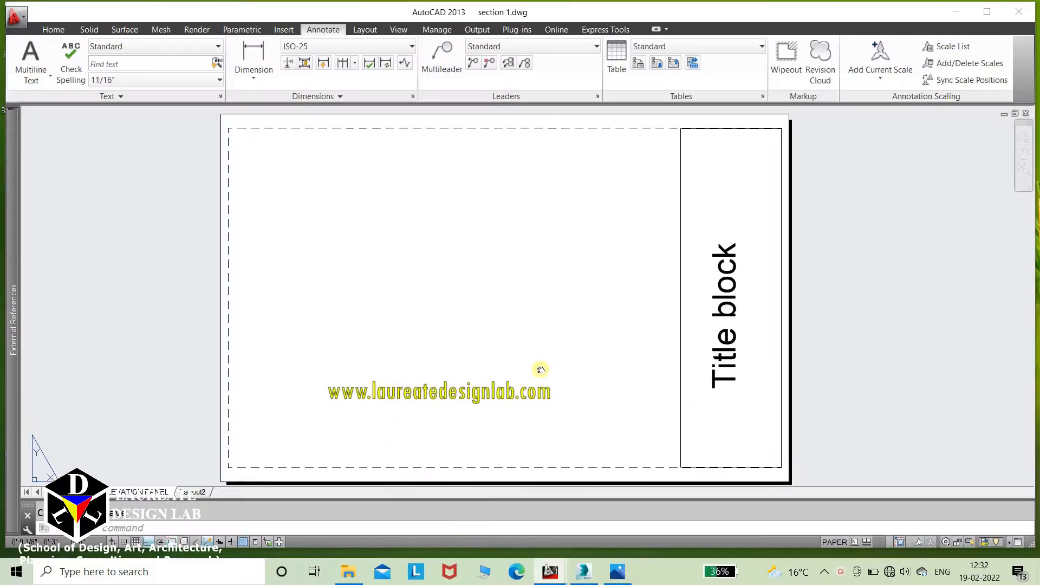
Step: Create a rectangular viewport in the upper-left part of the sheet and frame the lattice panel photo inside it
middle_click_drag(541, 370, 537, 370)
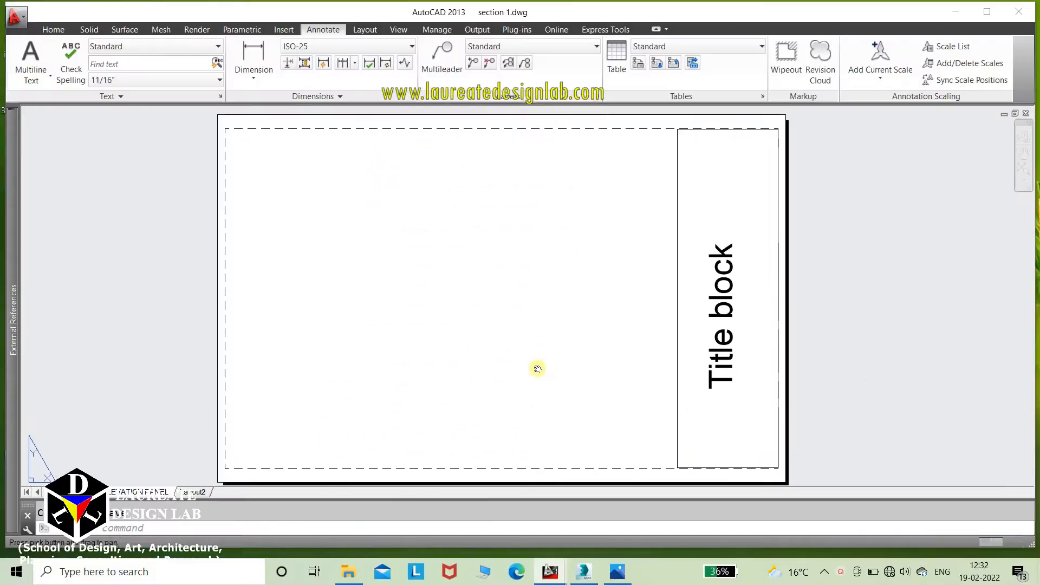
type("mv")
key("Return")
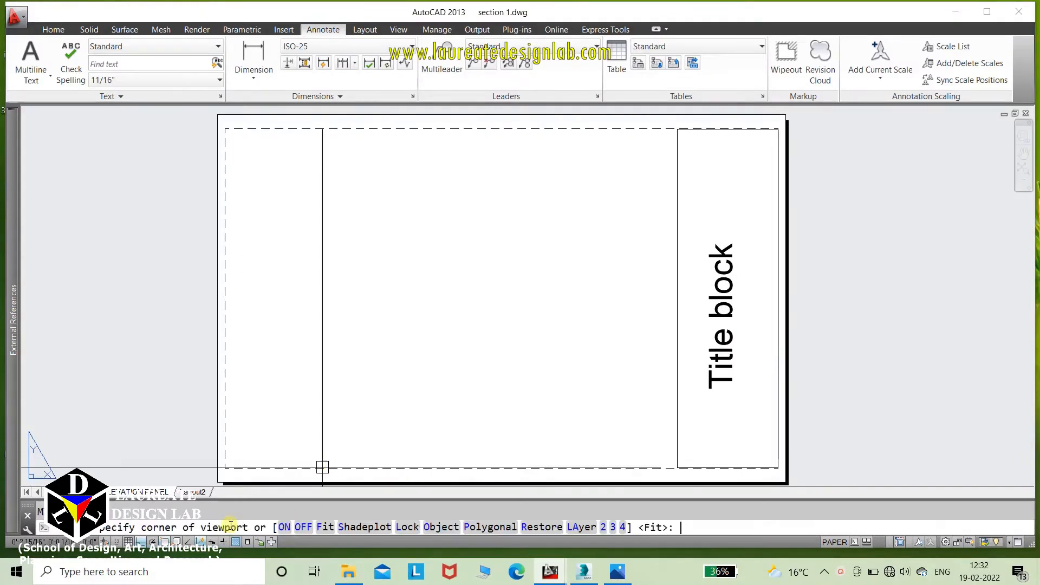
left_click(232, 136)
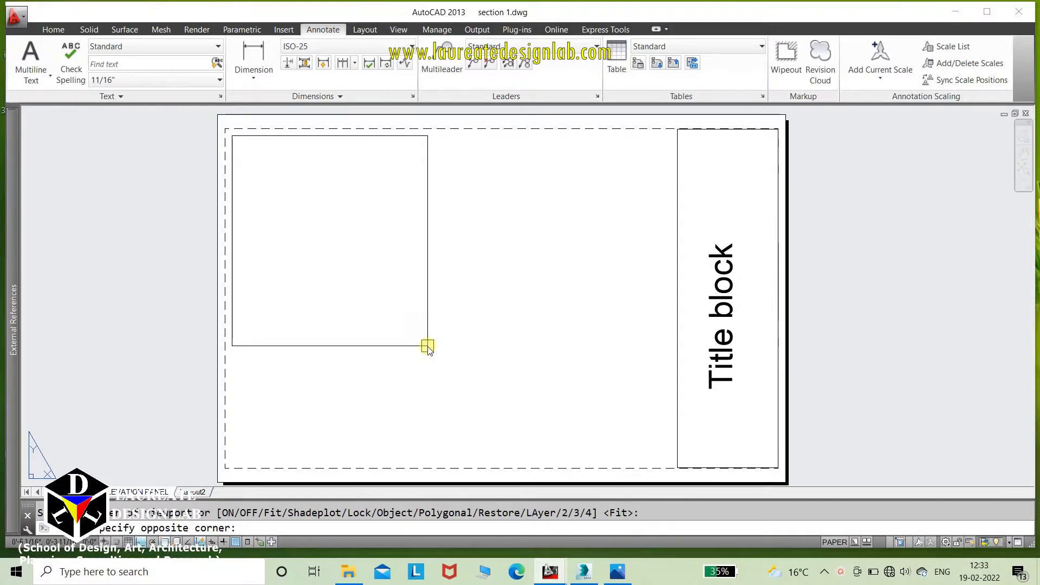
left_click(429, 348)
double_click(349, 230)
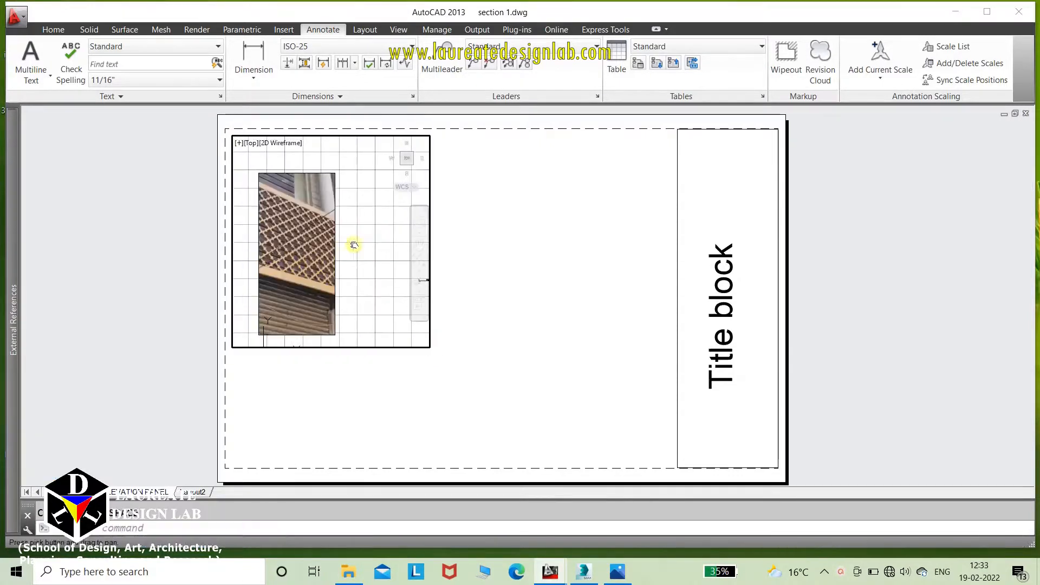
scroll(357, 244, "up", 2)
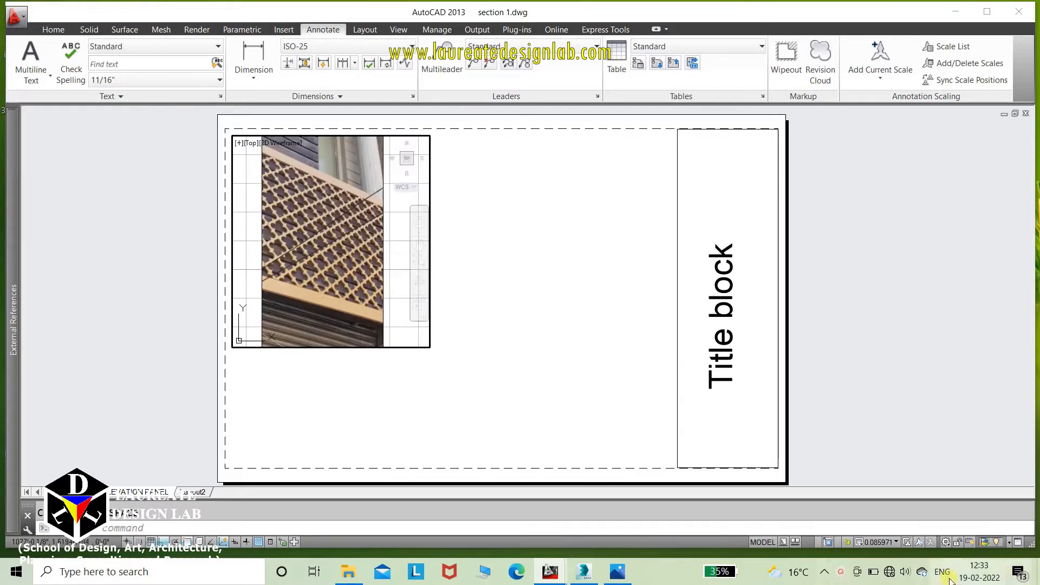
Step: Lock the photo viewport's display and return to paper space
left_click(957, 543)
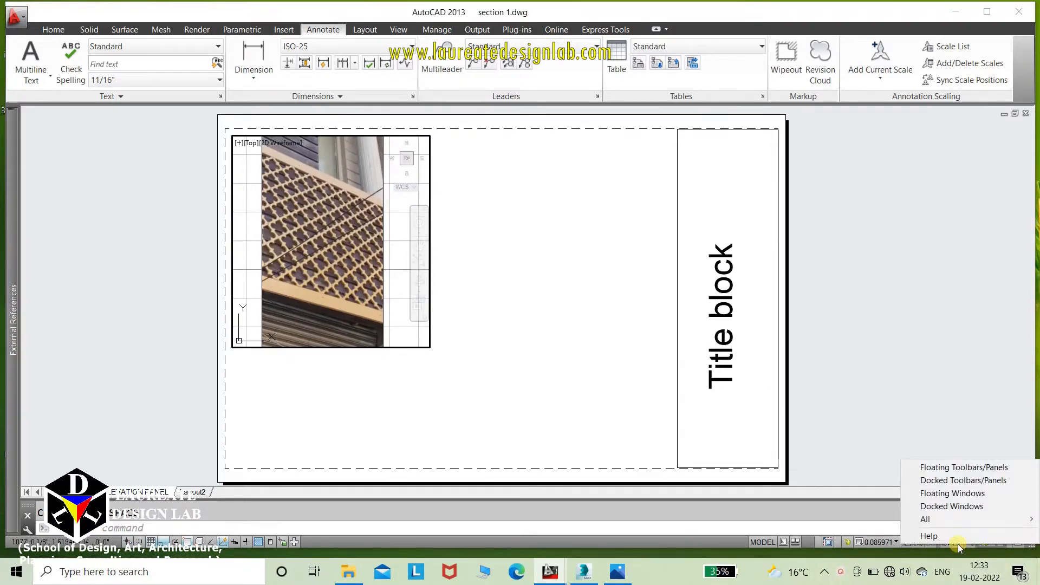
left_click(826, 445)
left_click(847, 544)
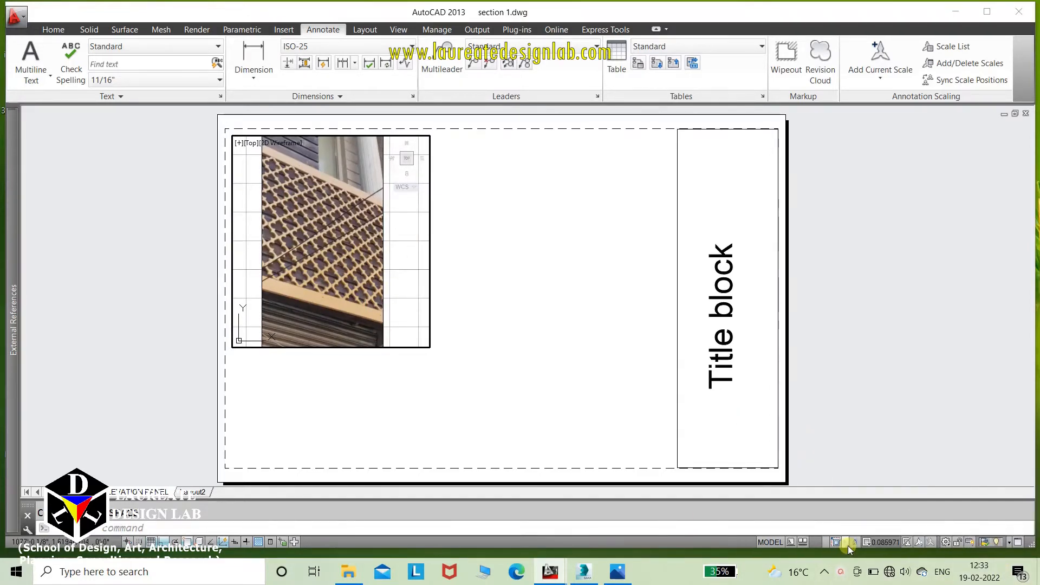
left_click(855, 544)
left_click(850, 544)
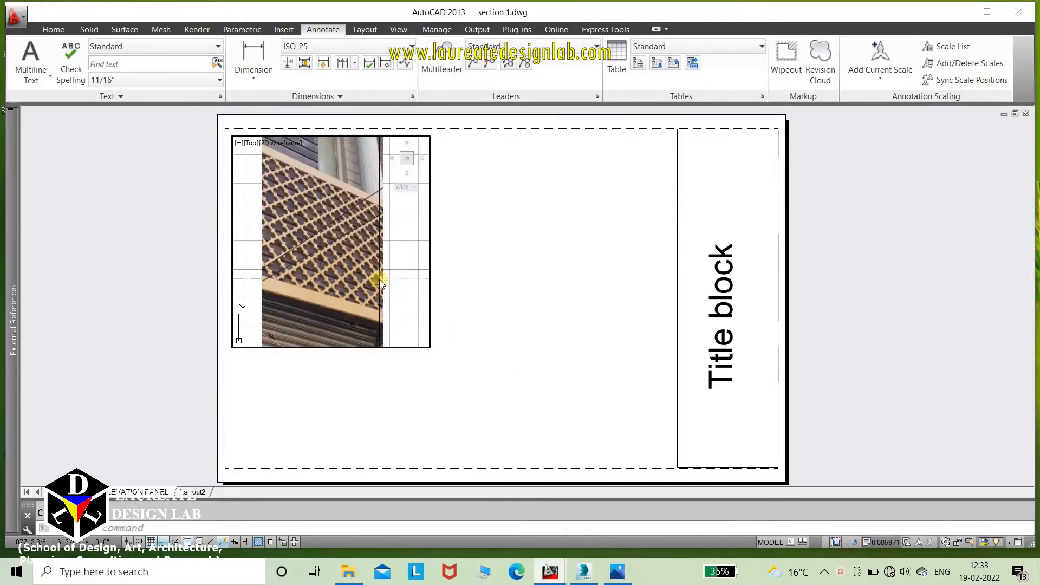
left_click(379, 280)
scroll(379, 280, "down", 1)
scroll(379, 280, "up", 2)
scroll(379, 280, "down", 2)
scroll(379, 279, "up", 2)
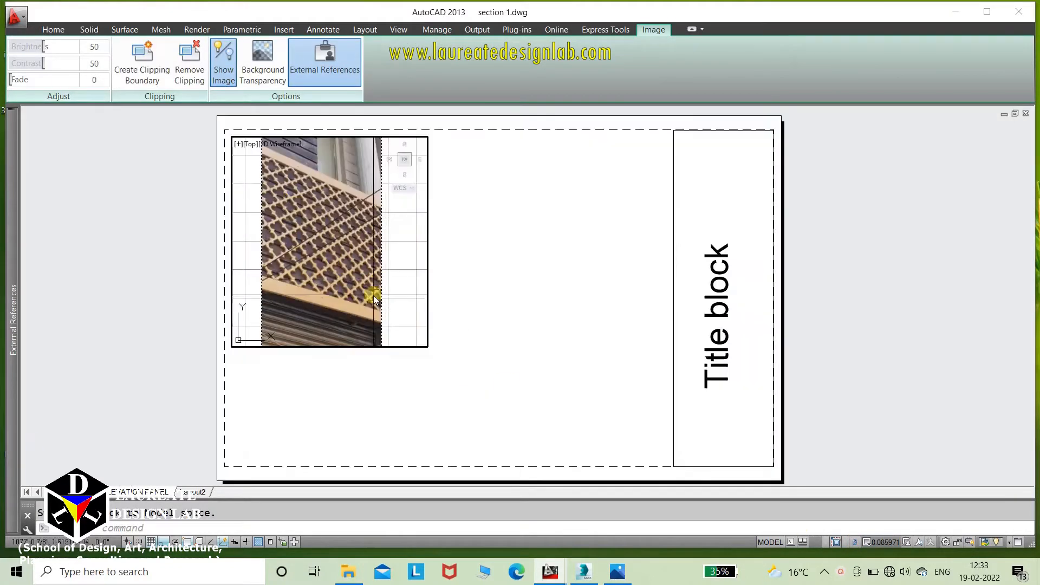
double_click(455, 288)
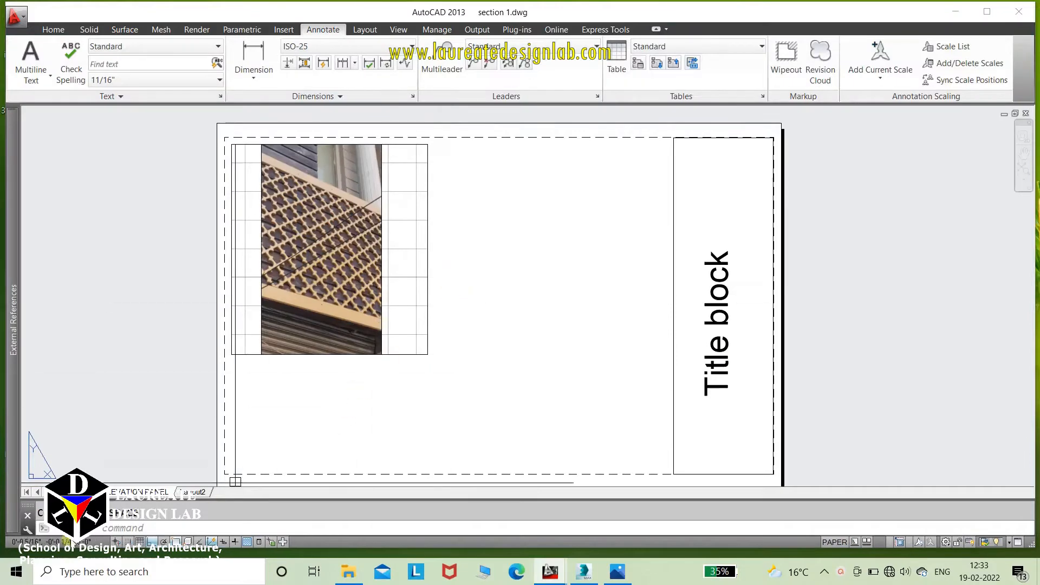
Step: Create a second rectangular viewport between the photo viewport and the title block, and frame the hatched wall section in it
type("mv")
key("Return")
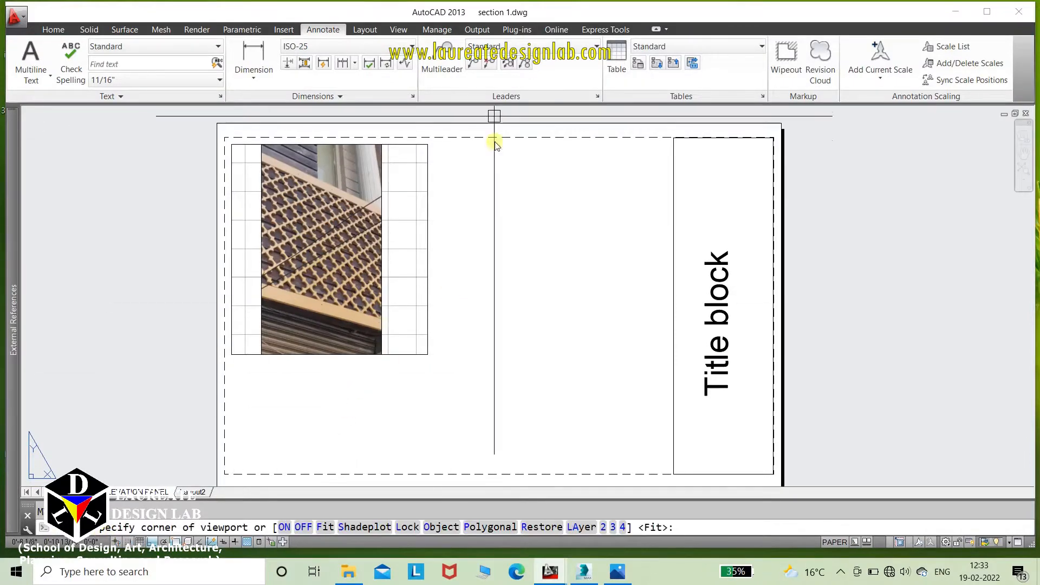
left_click(445, 144)
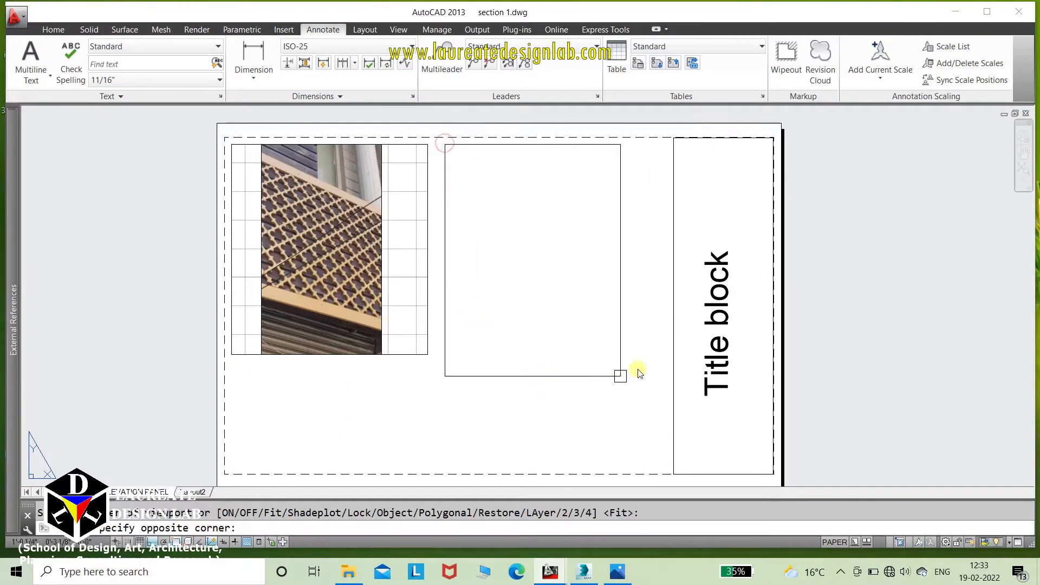
left_click(652, 356)
double_click(590, 315)
middle_click_drag(604, 316, 516, 311)
scroll(549, 231, "up", 4)
mouse_move(550, 231)
middle_mouse_down()
mouse_move(512, 262)
mouse_move(515, 251)
mouse_move(503, 256)
middle_mouse_up()
middle_click_drag(498, 297, 499, 295)
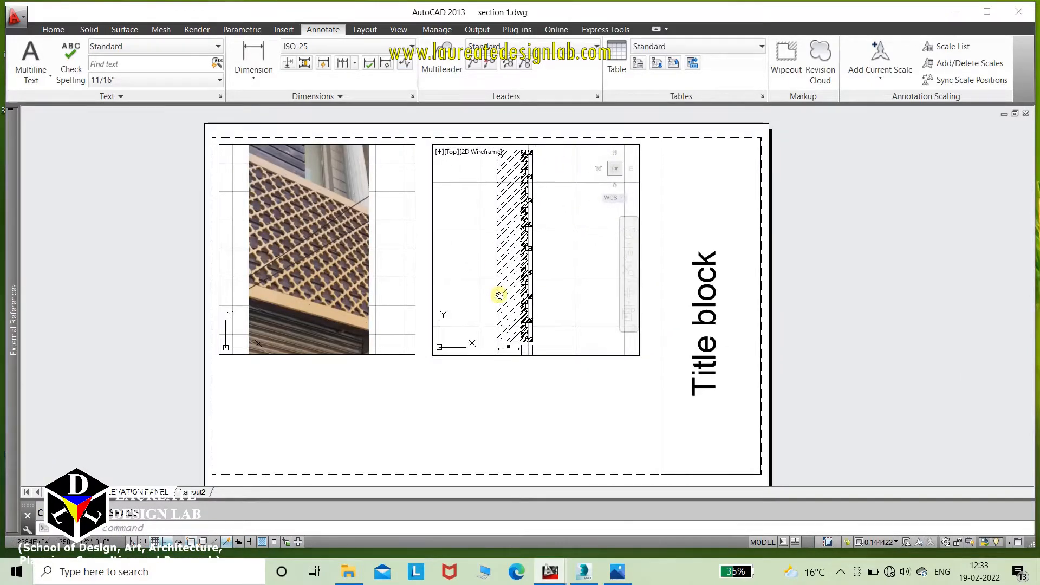
Step: Reset the drawing's scale list to the default imperial scales
left_click(886, 542)
left_click(883, 509)
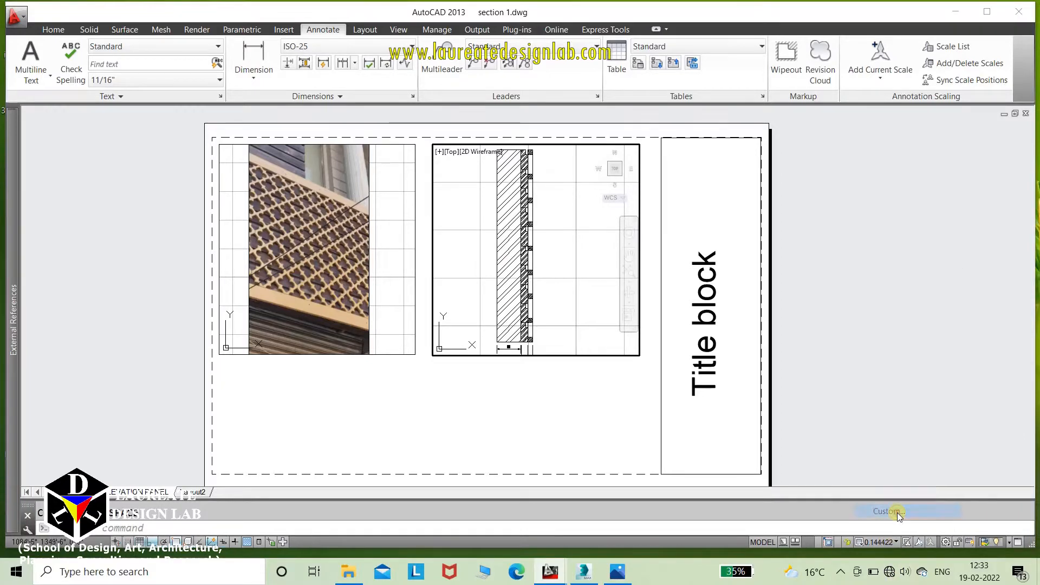
left_click(594, 239)
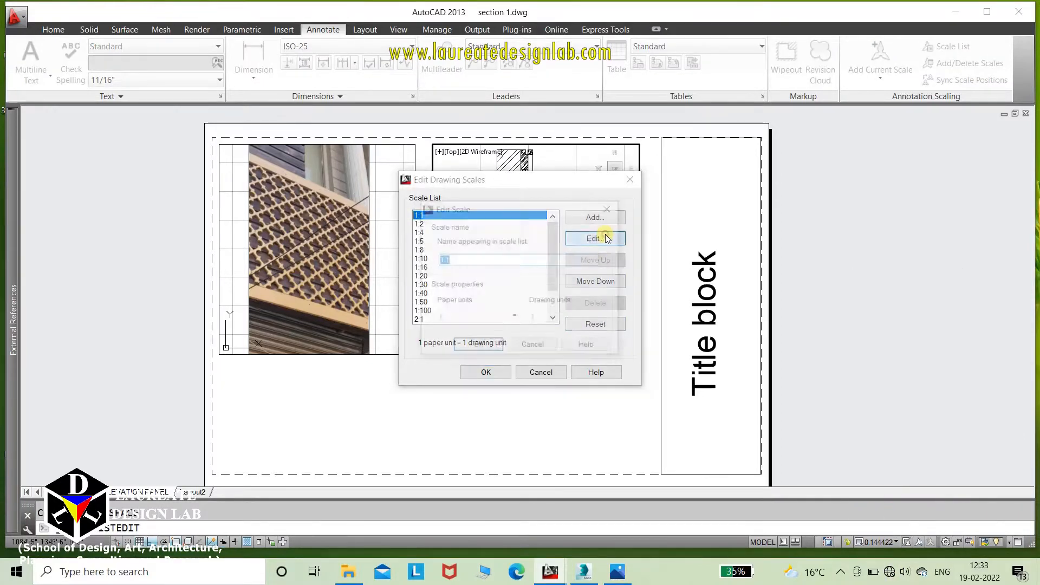
left_click(536, 344)
left_click(595, 325)
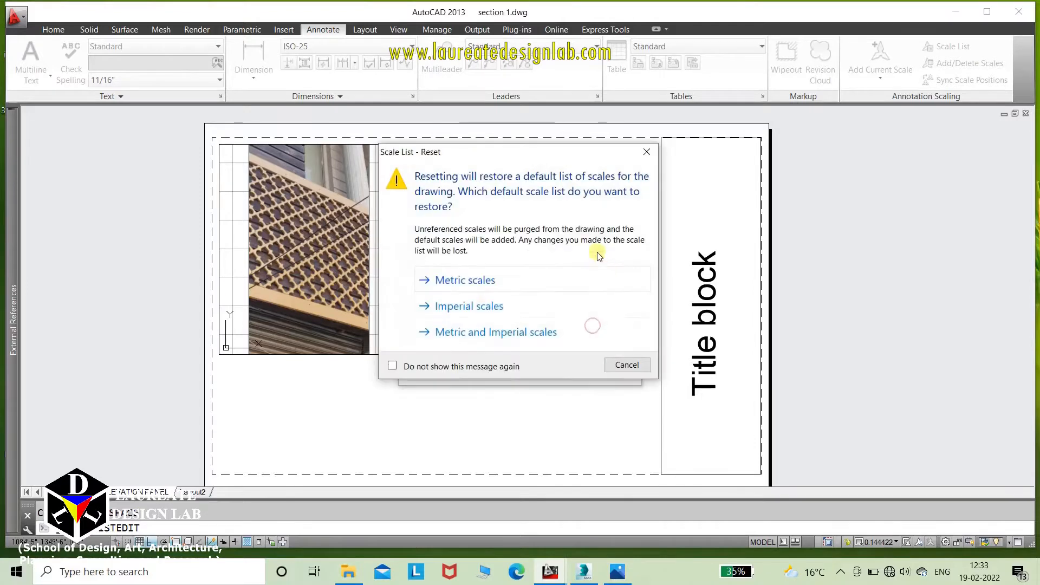
left_click(481, 305)
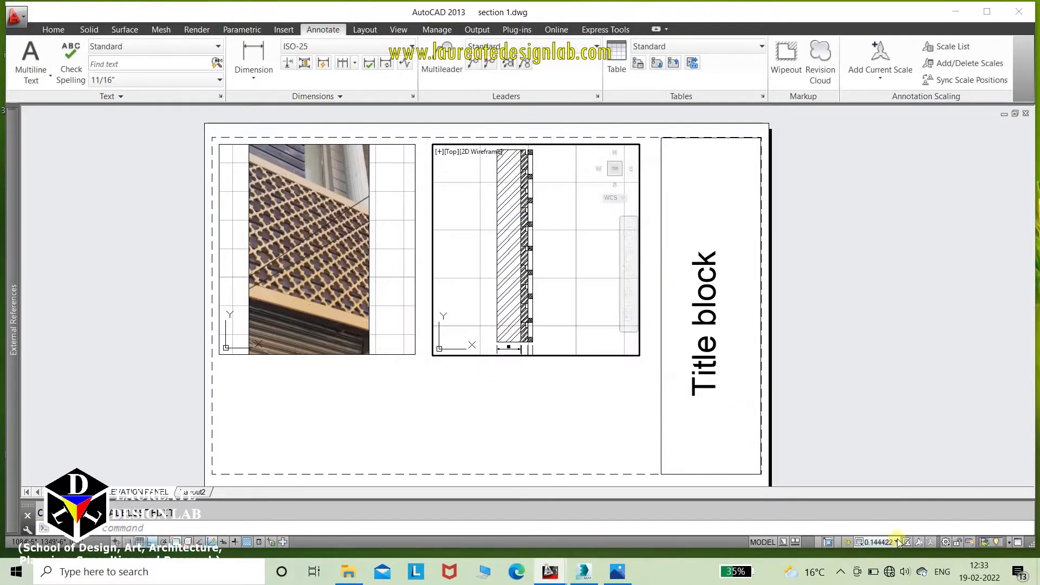
Step: Set the wall section viewport's scale to 1-1/2" = 1'-0" and lock its display
left_click(886, 542)
left_click(888, 445)
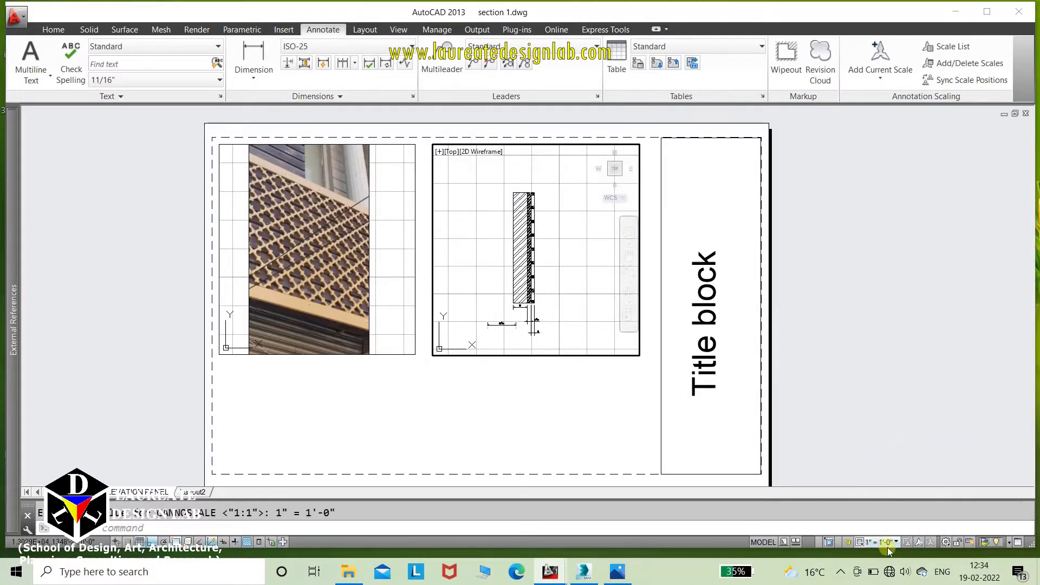
left_click(887, 543)
left_click(900, 459)
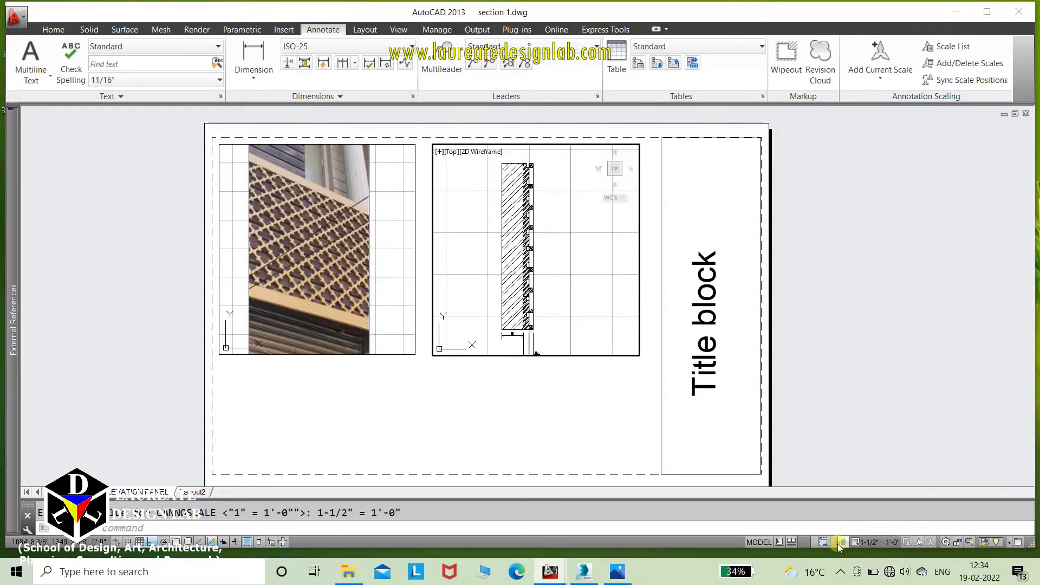
scroll(532, 290, "up", 3)
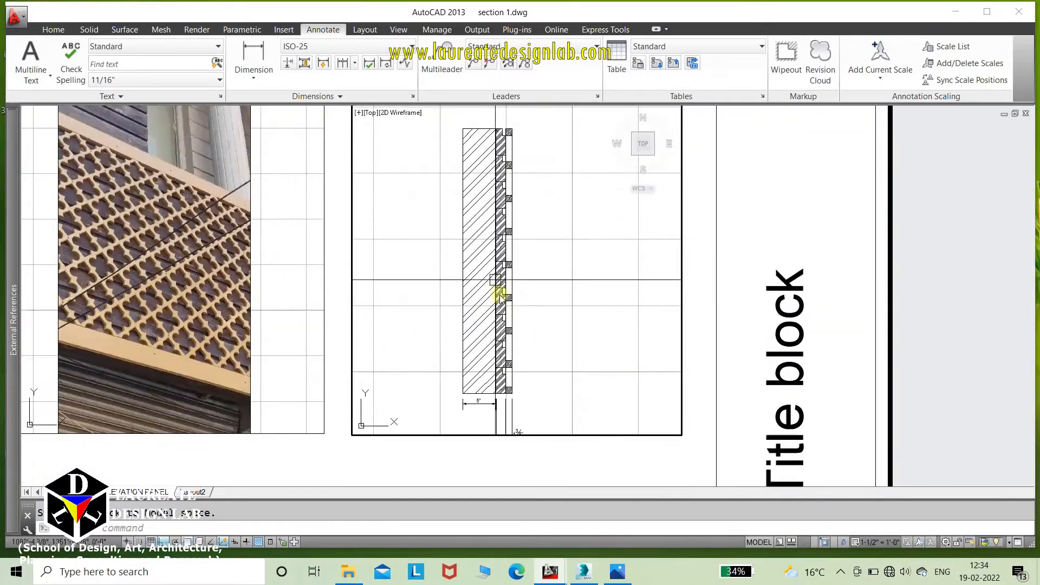
middle_click_drag(499, 312, 556, 257)
scroll(558, 259, "down", 2)
scroll(562, 323, "down", 2)
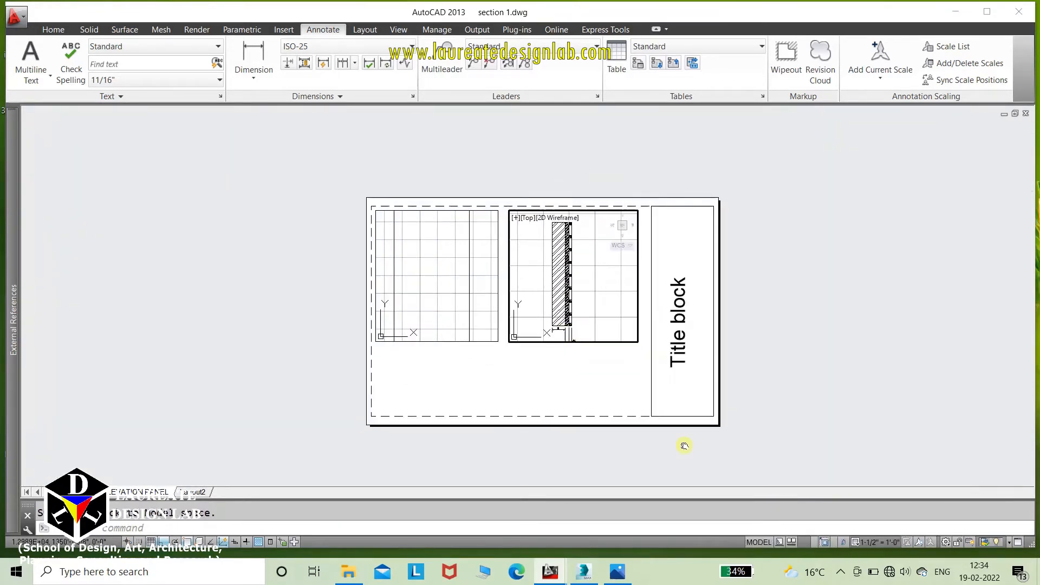
double_click(621, 374)
Step: Create a third rectangular viewport below the wall section viewport and frame the section's dimensioned bottom end in it
scroll(553, 295, "up", 3)
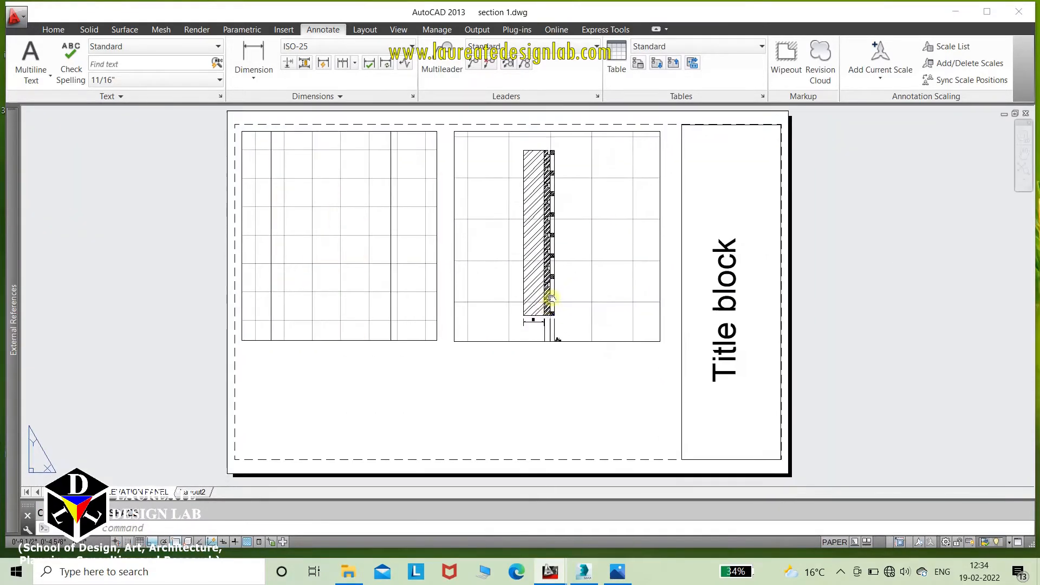
type("mv")
key("Return")
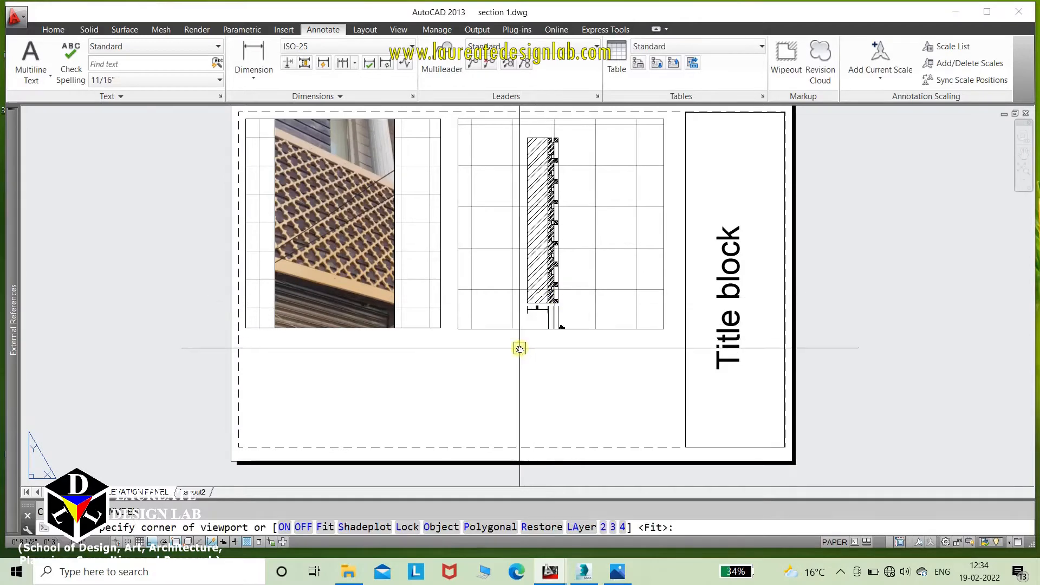
scroll(498, 314, "up", 2)
left_click(417, 251)
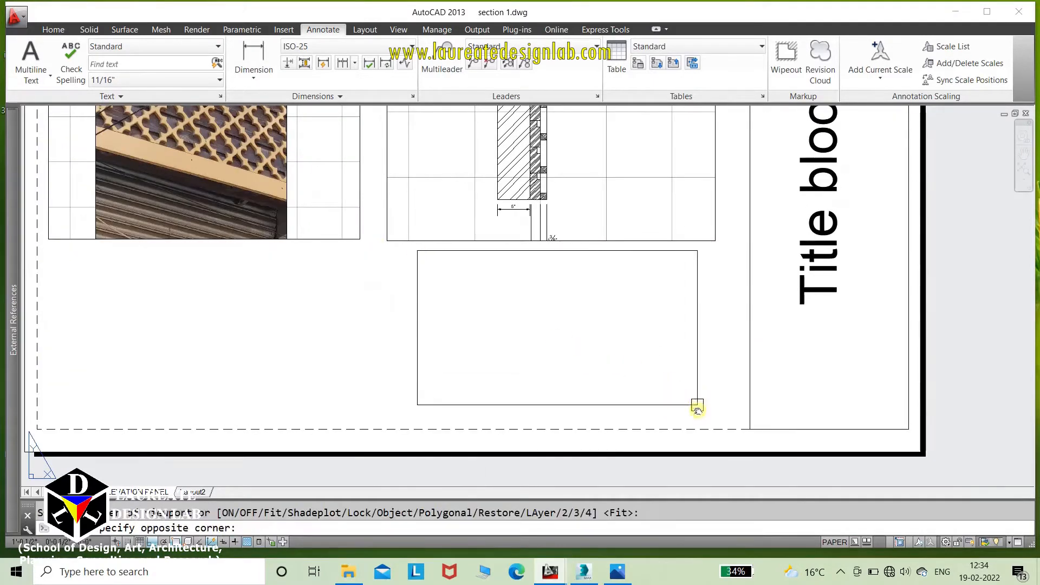
left_click(696, 420)
double_click(627, 360)
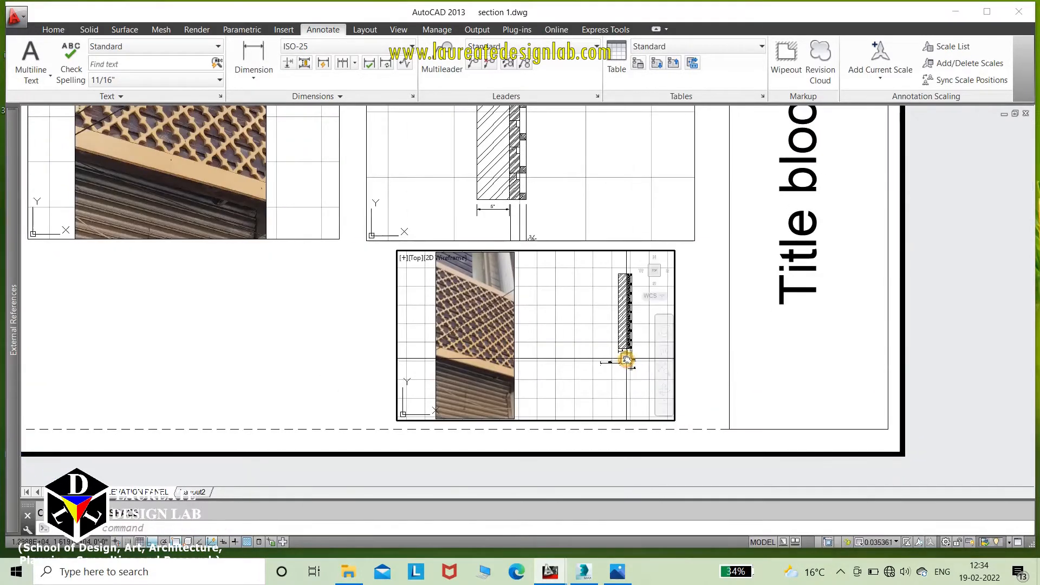
scroll(613, 357, "up", 8)
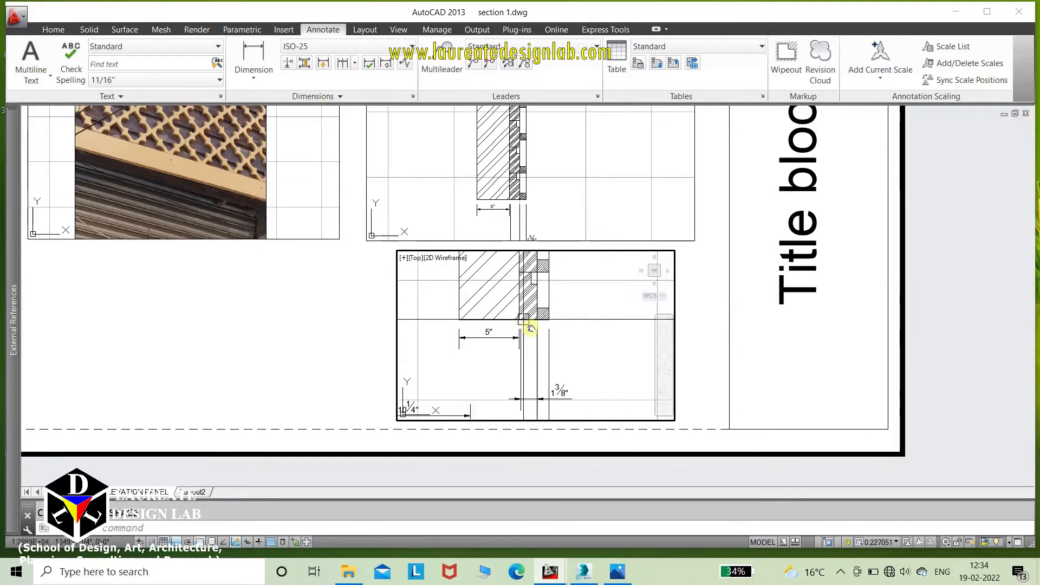
middle_click_drag(532, 351, 531, 340)
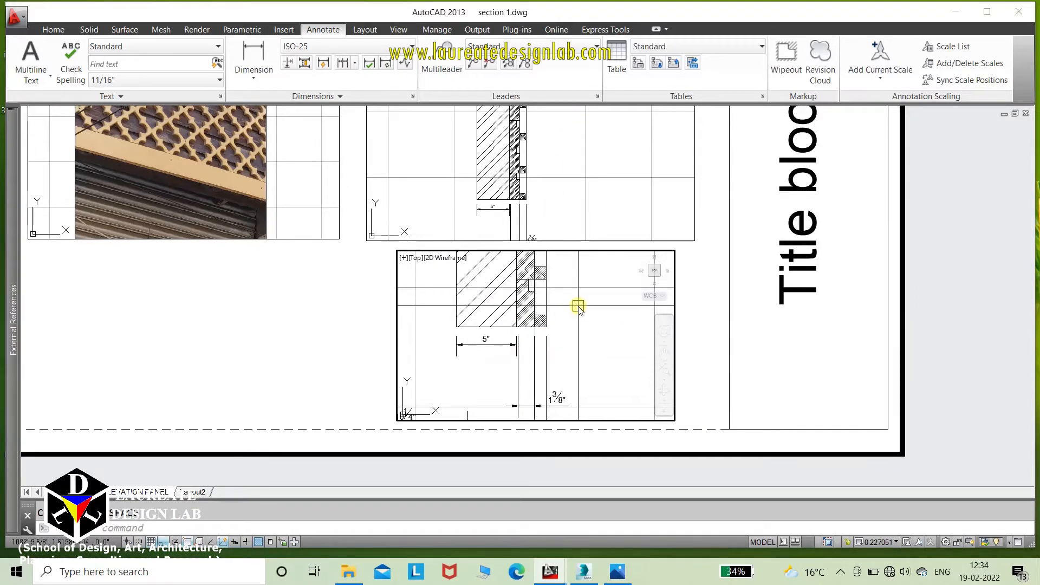
middle_click_drag(531, 292, 532, 285)
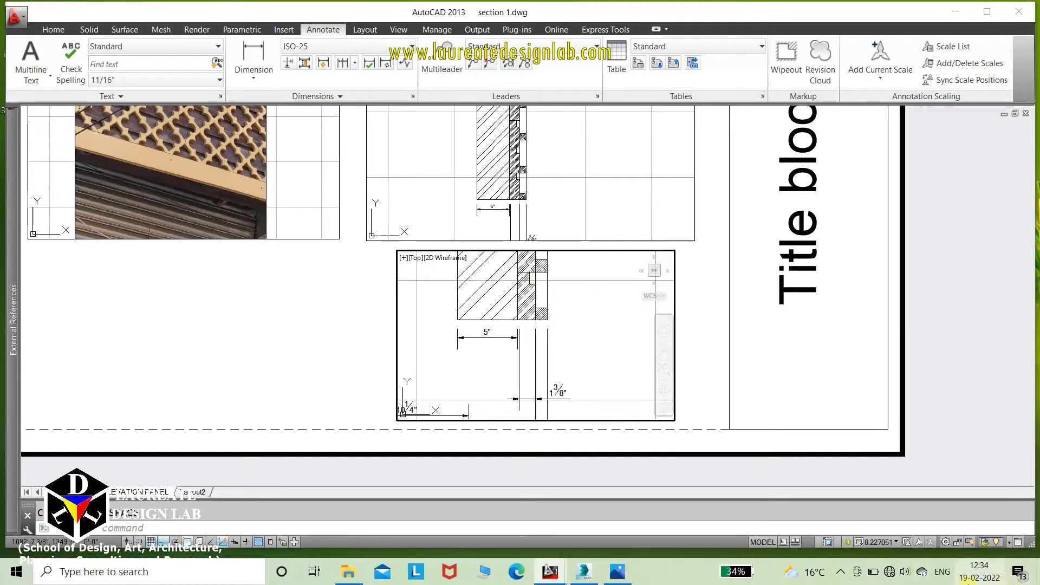
Step: Set the bottom detail viewport's scale to 3" = 1'-0" and recentre the detail in it
left_click(895, 543)
left_click(889, 472)
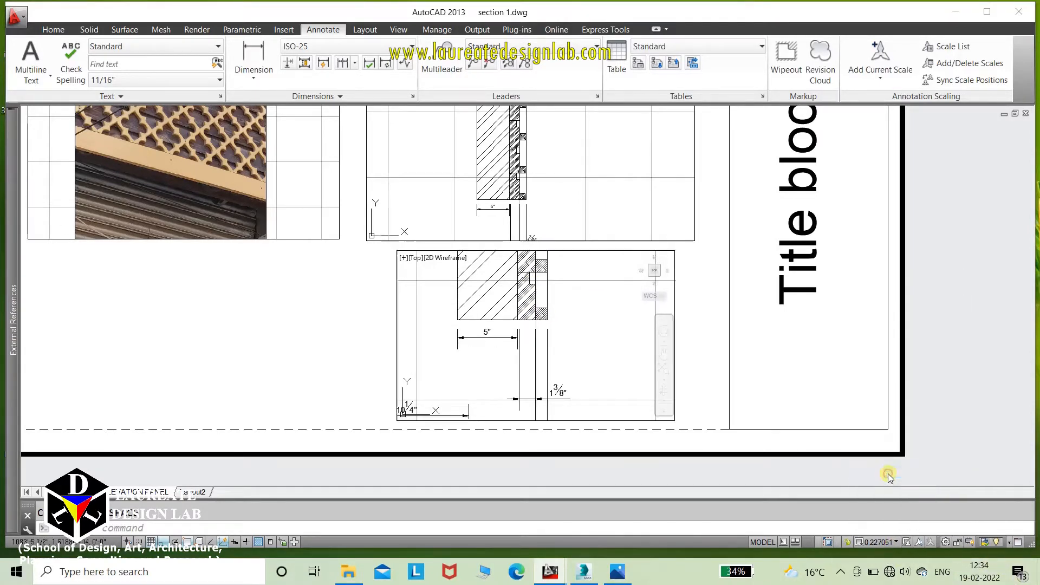
mouse_move(490, 302)
middle_mouse_down()
mouse_move(490, 310)
mouse_move(486, 278)
middle_mouse_up()
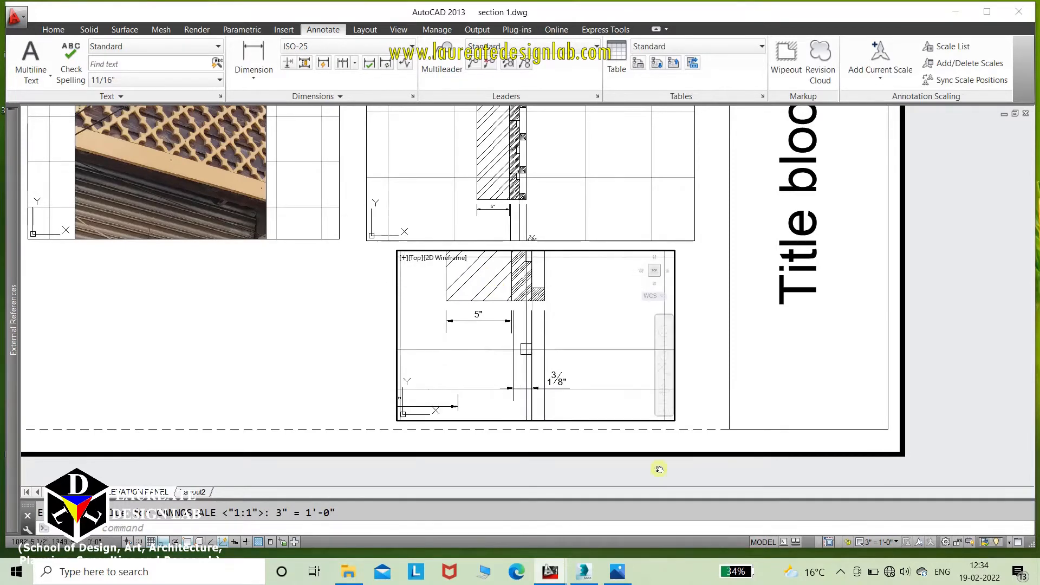
Step: Move the dimensions below the 5" dimension up, closer to the bottom of the wall section
left_click(593, 396)
left_click(447, 356)
key("Return")
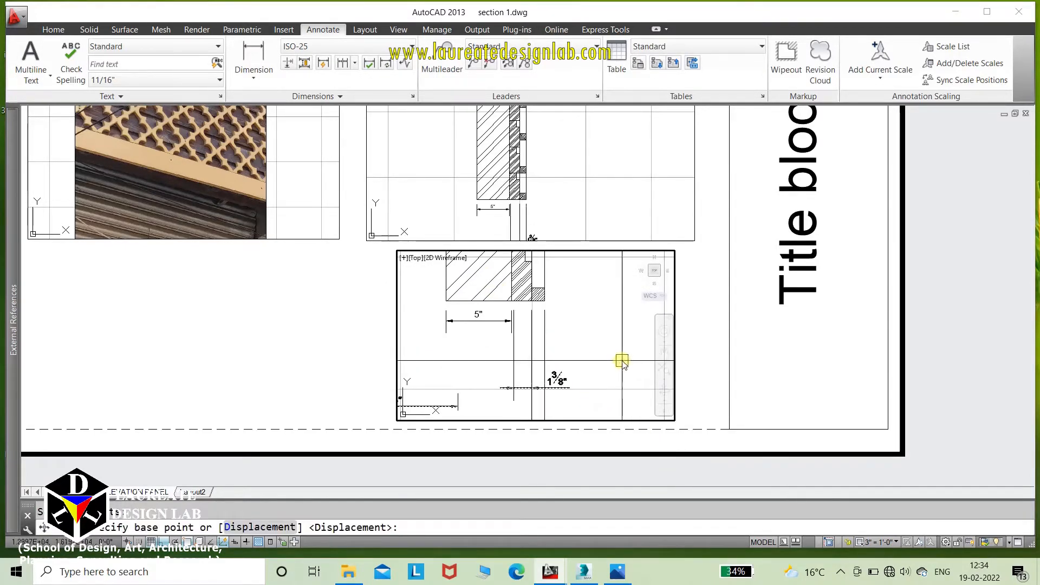
left_click(622, 359)
left_click(624, 309)
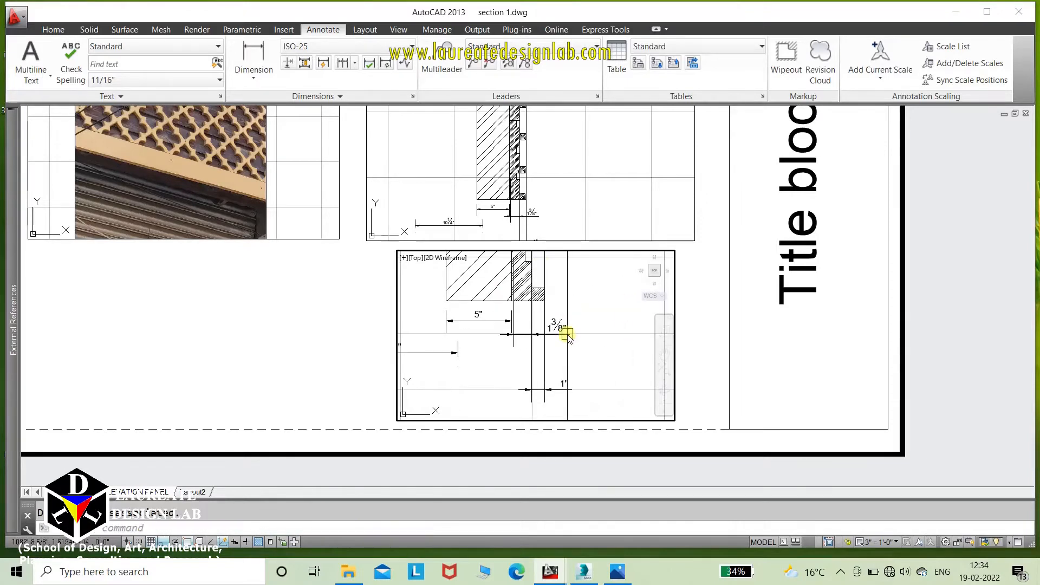
mouse_move(568, 334)
middle_mouse_down()
mouse_move(588, 349)
mouse_move(586, 363)
mouse_move(584, 329)
middle_mouse_up()
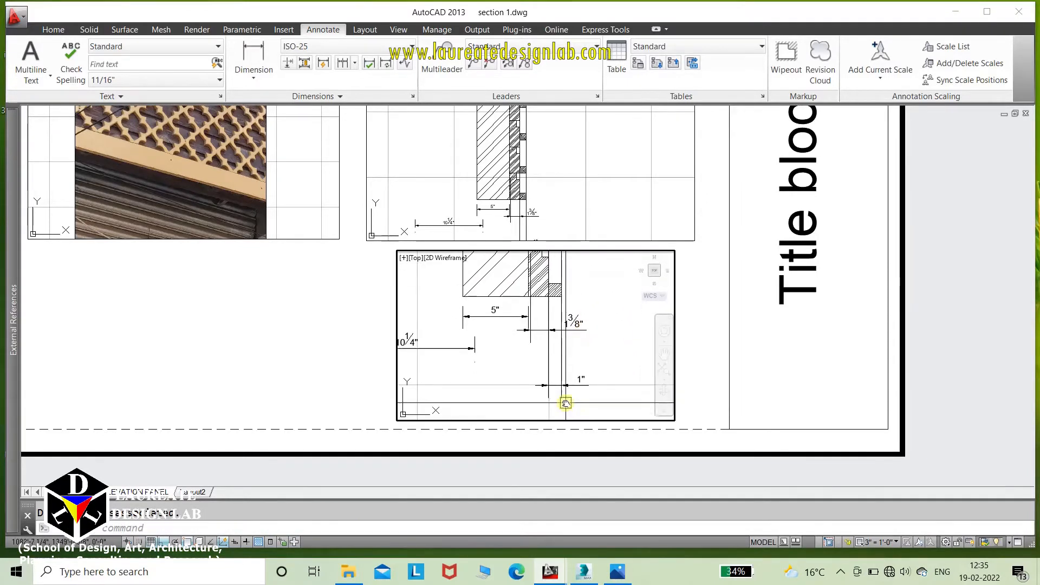
Step: Stretch the 1" dimension up so it sits directly below the 1-3/8" dimension in the detail viewport
left_click(561, 389)
left_click(599, 419)
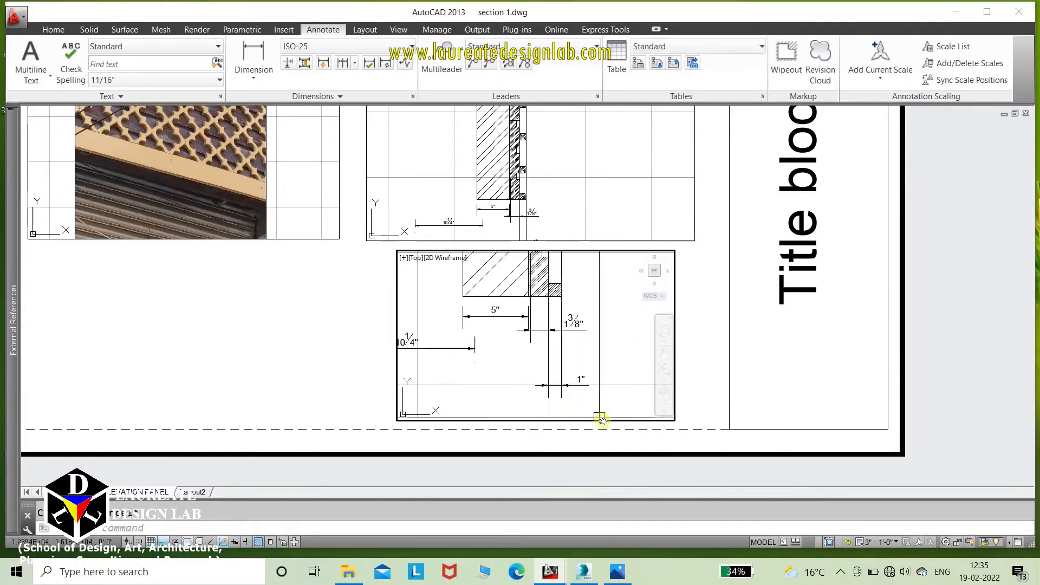
type("s")
key("Return")
left_click(603, 412)
left_click(513, 347)
key("Return")
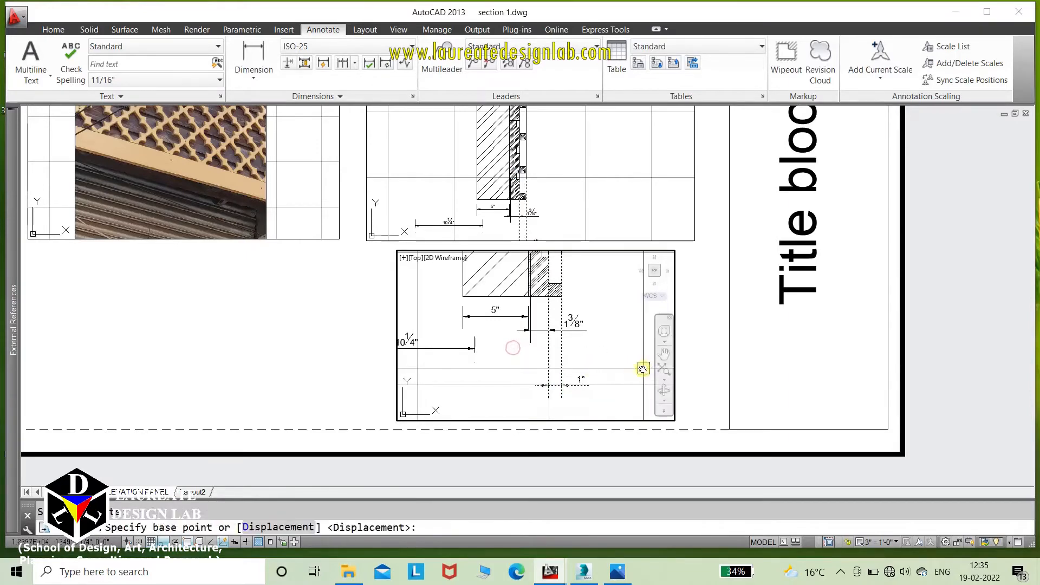
left_click(625, 372)
left_click(618, 330)
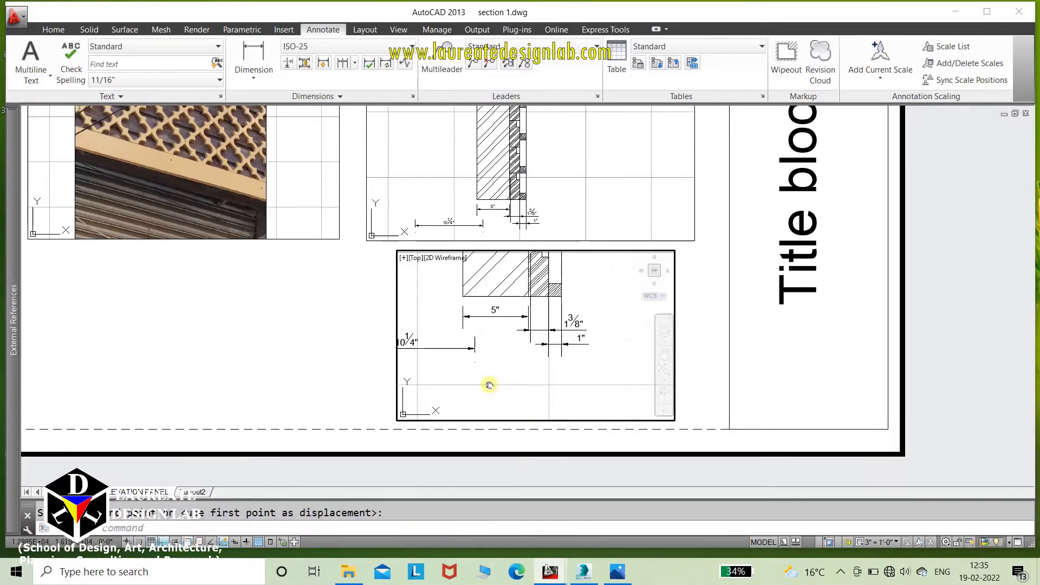
Step: Erase the 10-1/4" dimension and recentre the section's bottom end in the detail viewport
middle_click_drag(489, 385, 490, 396)
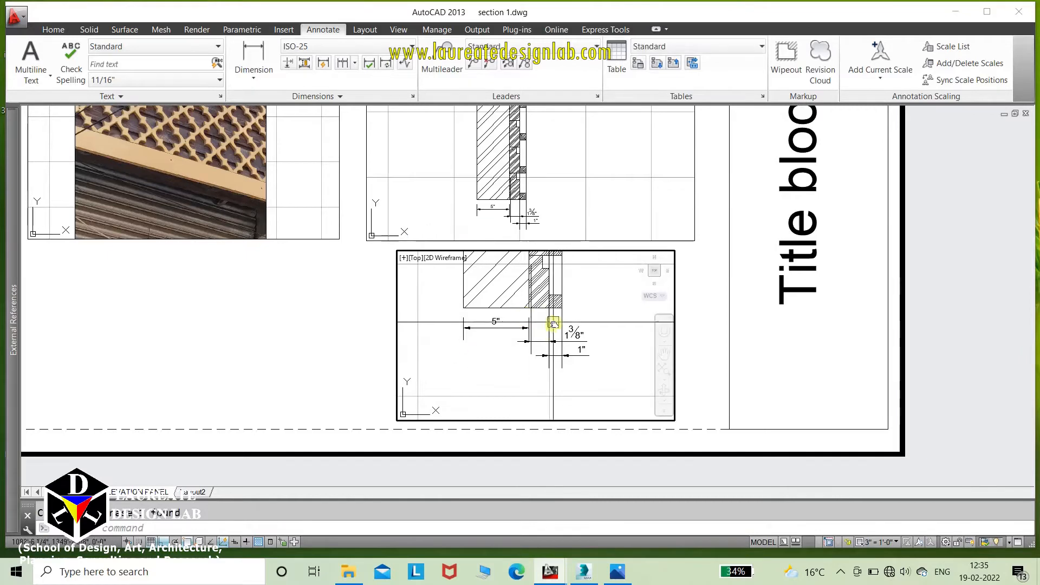
mouse_move(553, 324)
middle_mouse_down()
mouse_move(557, 357)
mouse_move(590, 342)
middle_mouse_up()
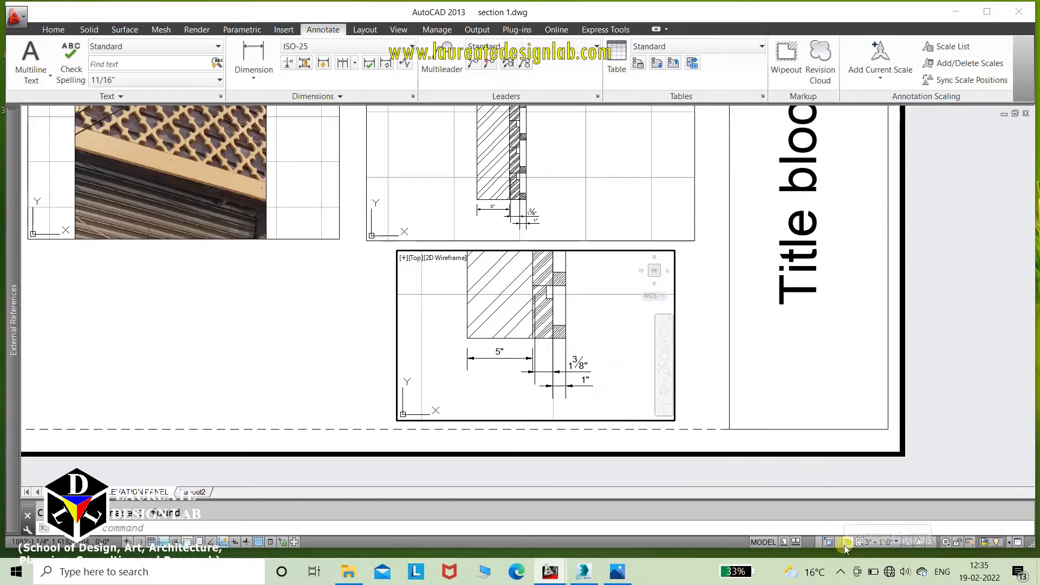
Step: Lock the 3" = 1'-0" detail viewport's display and test zooming inside it and the photo viewport
double_click(689, 370)
scroll(639, 352, "down", 3)
double_click(634, 380)
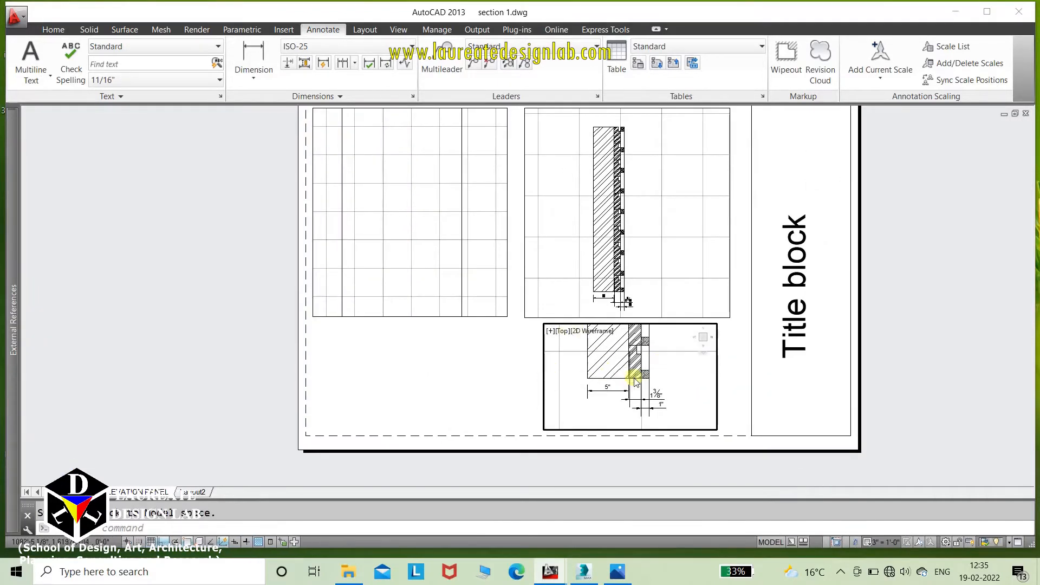
scroll(634, 381, "up", 2)
scroll(634, 370, "down", 2)
middle_click_drag(613, 356, 602, 379)
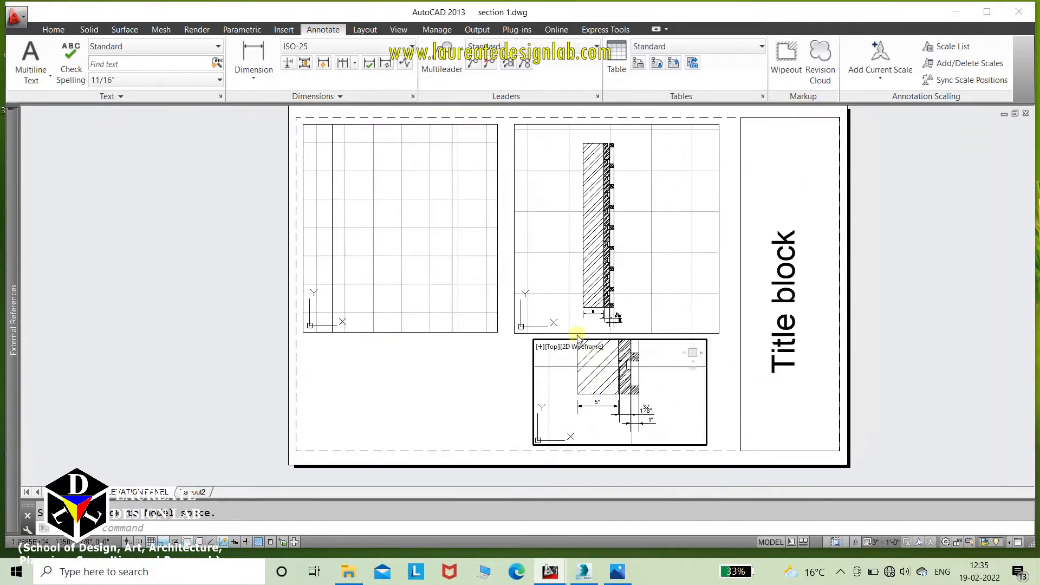
left_click(395, 238)
scroll(413, 260, "down", 2)
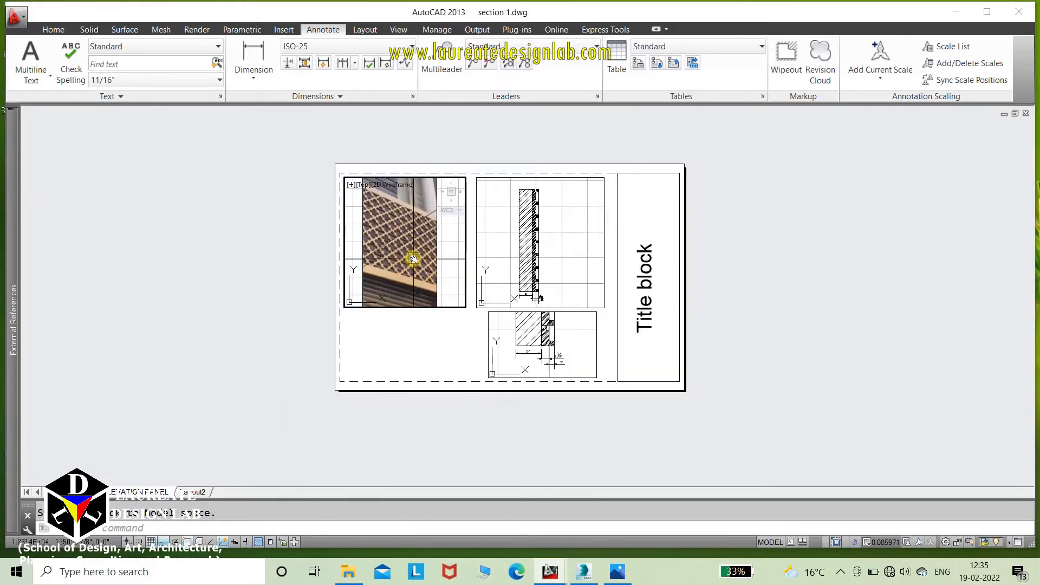
scroll(504, 351, "up", 2)
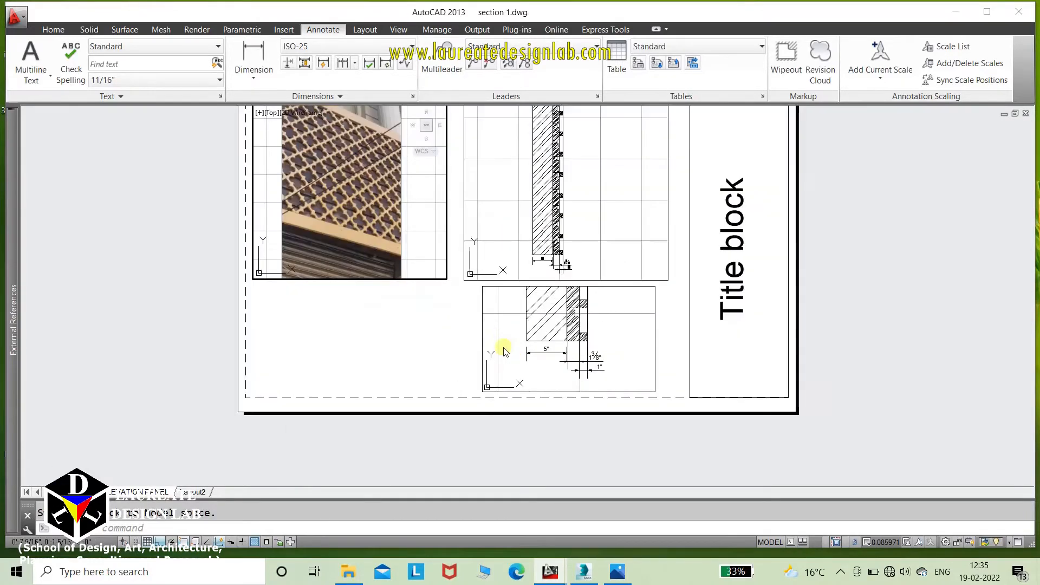
Step: Return to paper space and create a fourth rectangular viewport below the photo viewport, beside the detail viewport
double_click(406, 345)
middle_click_drag(404, 351, 407, 363)
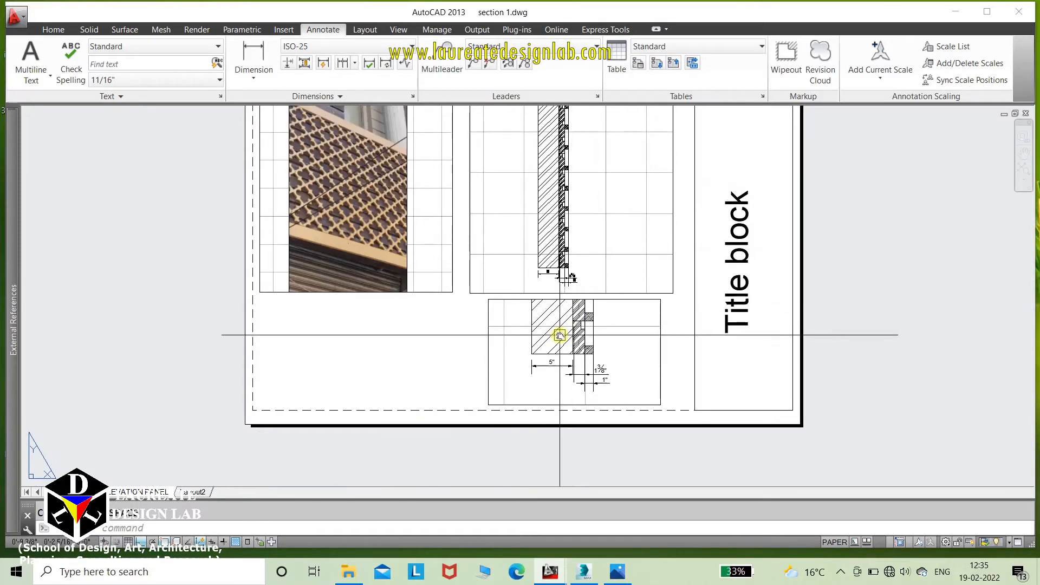
middle_click_drag(304, 390, 330, 390)
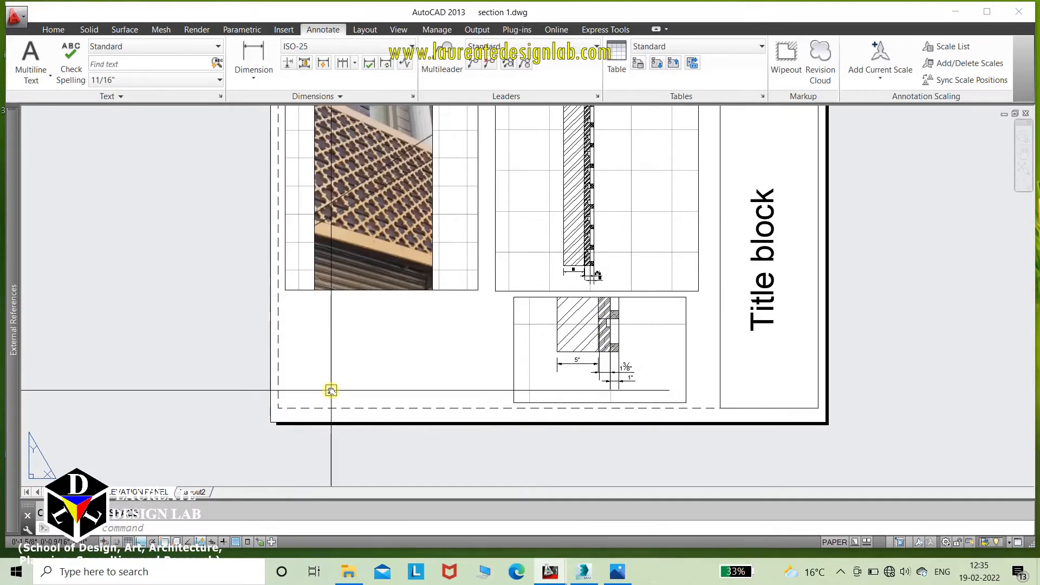
key("Return")
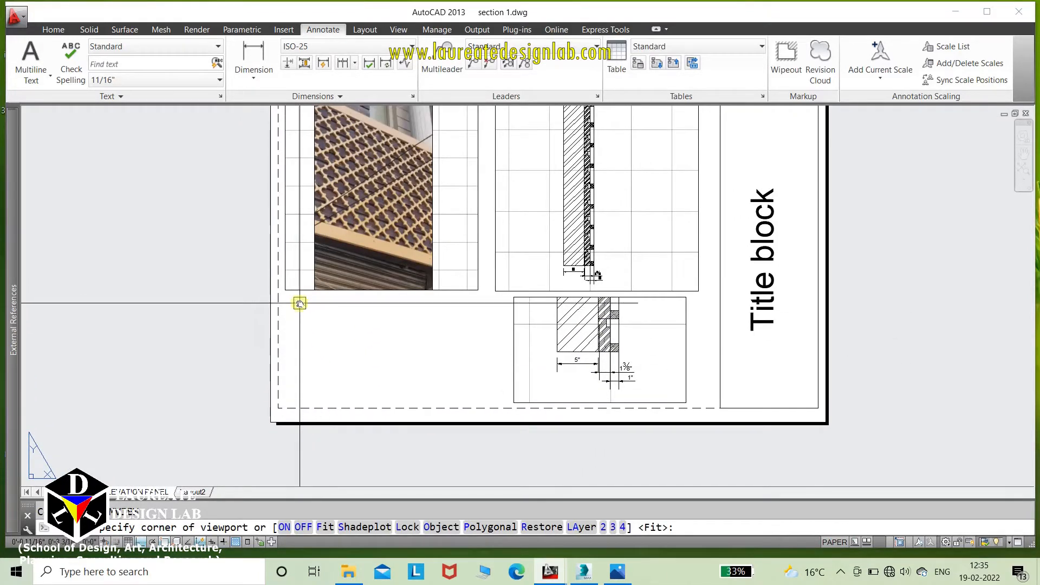
left_click(299, 303)
left_click(490, 400)
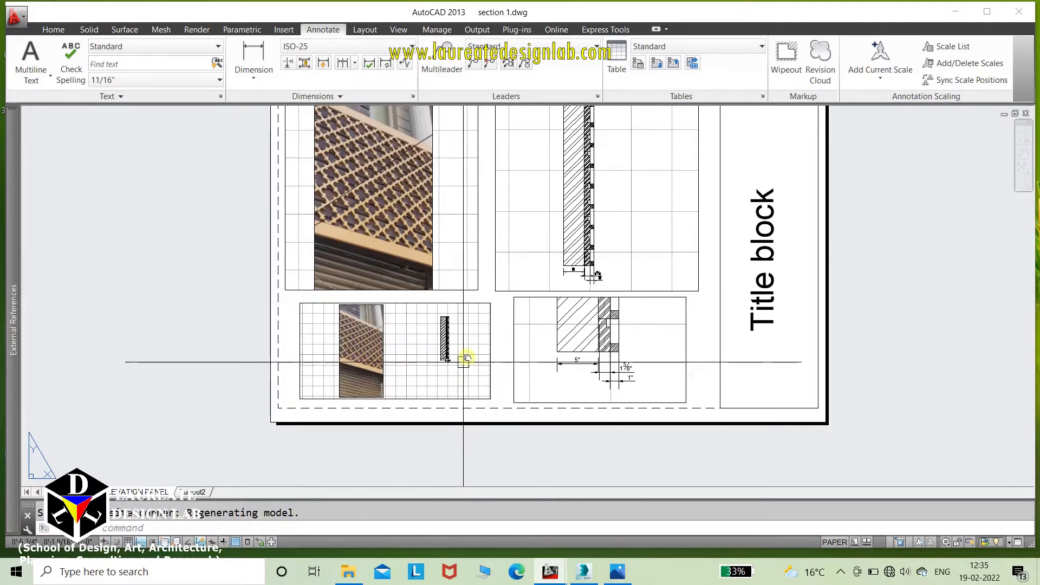
Step: Frame the wall section's bottom end in the new viewport, set its scale to 6" = 1'-0" and return to paper space
double_click(465, 355)
scroll(385, 353, "up", 3)
scroll(385, 353, "up", 5)
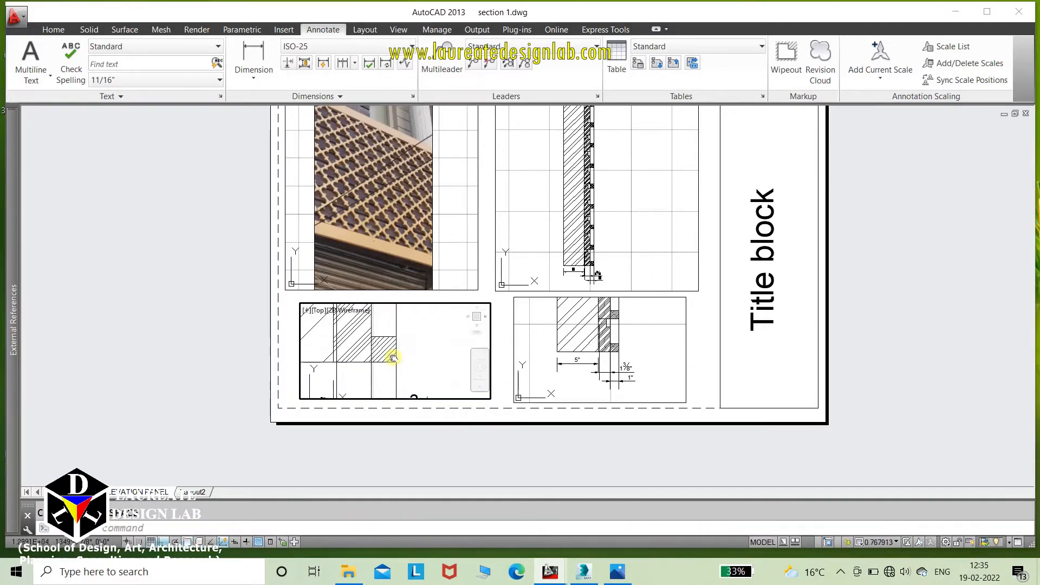
left_click(873, 542)
left_click(886, 494)
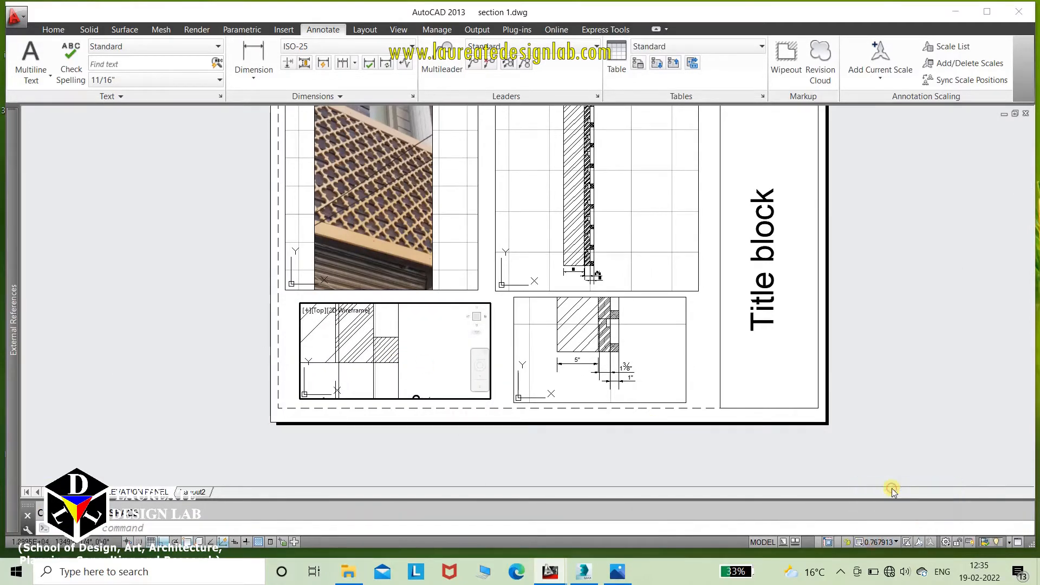
middle_click_drag(378, 367, 376, 360)
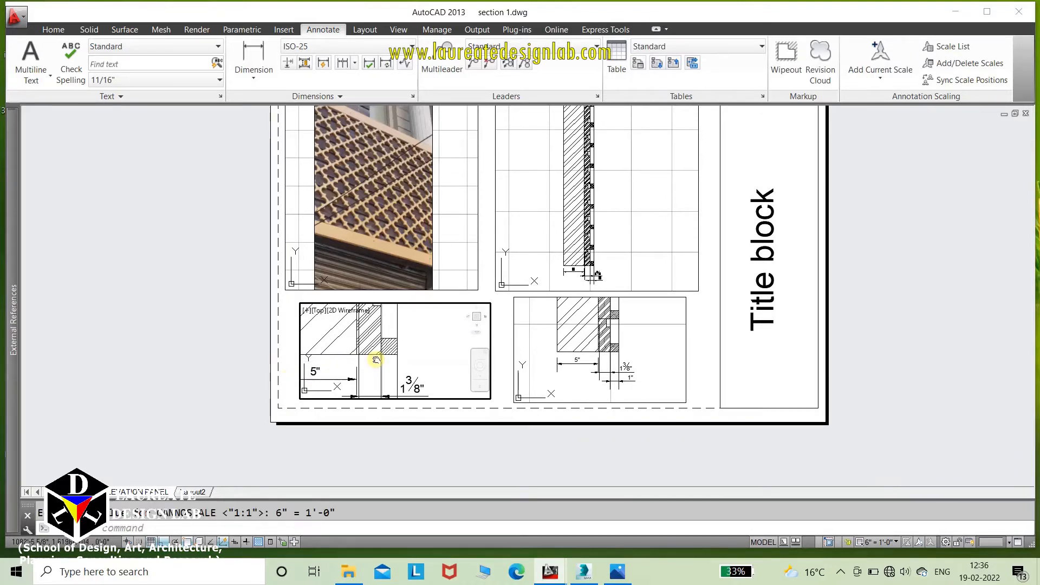
middle_click_drag(619, 314, 590, 351)
scroll(572, 381, "down", 2)
scroll(589, 367, "up", 2)
double_click(661, 373)
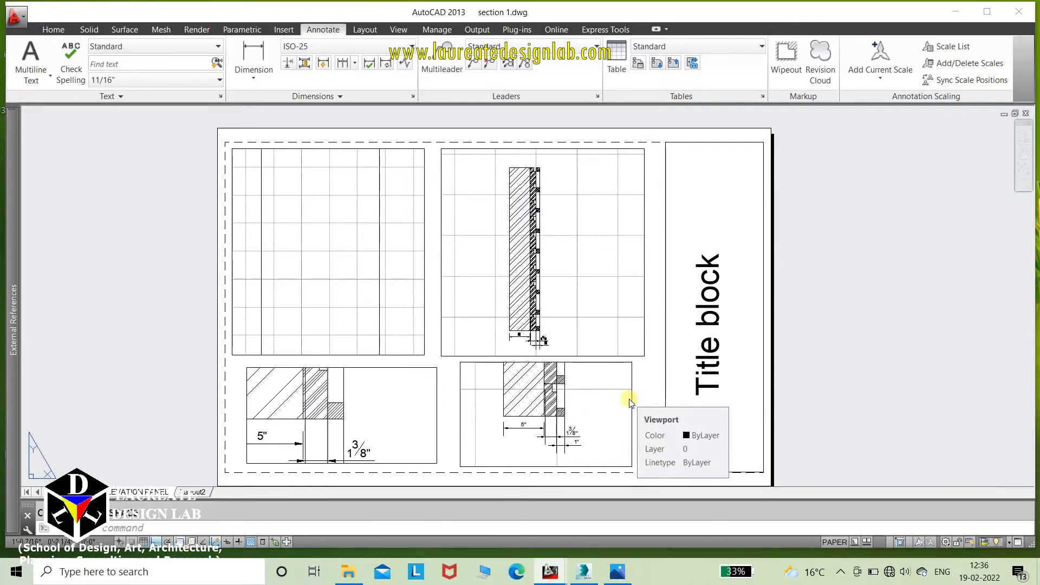
Step: Insert the imperial Drawing Title block from the annotation tool palette at the bottom edge of the photo viewport
key("ctrl+3")
mouse_move(523, 123)
left_mouse_down()
mouse_move(954, 185)
mouse_move(944, 207)
left_mouse_up()
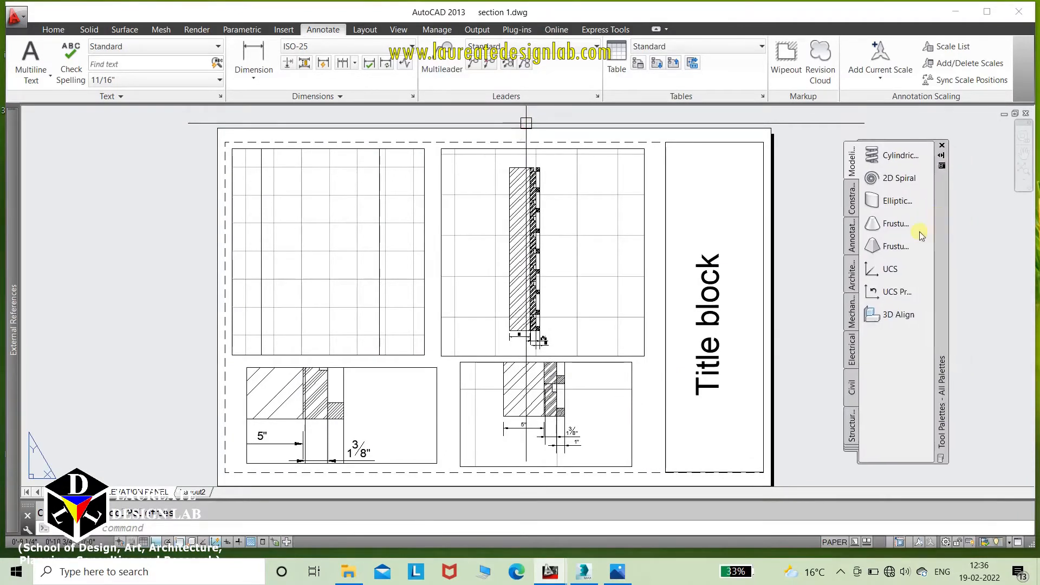
left_click(852, 236)
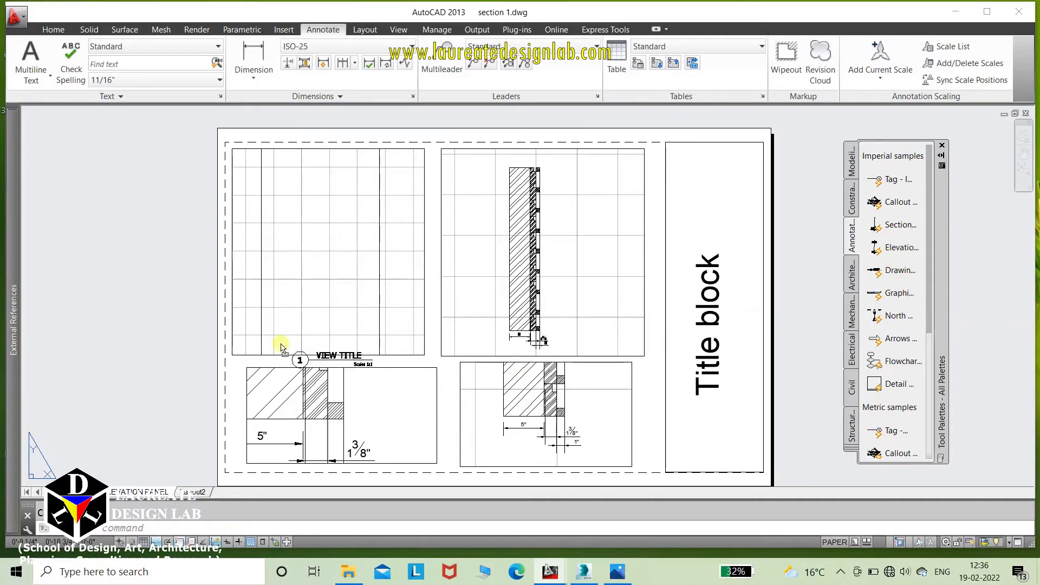
Step: Raise the photo viewport's bottom edge to make room for the view title below it
scroll(373, 352, "up", 2)
left_click(393, 357)
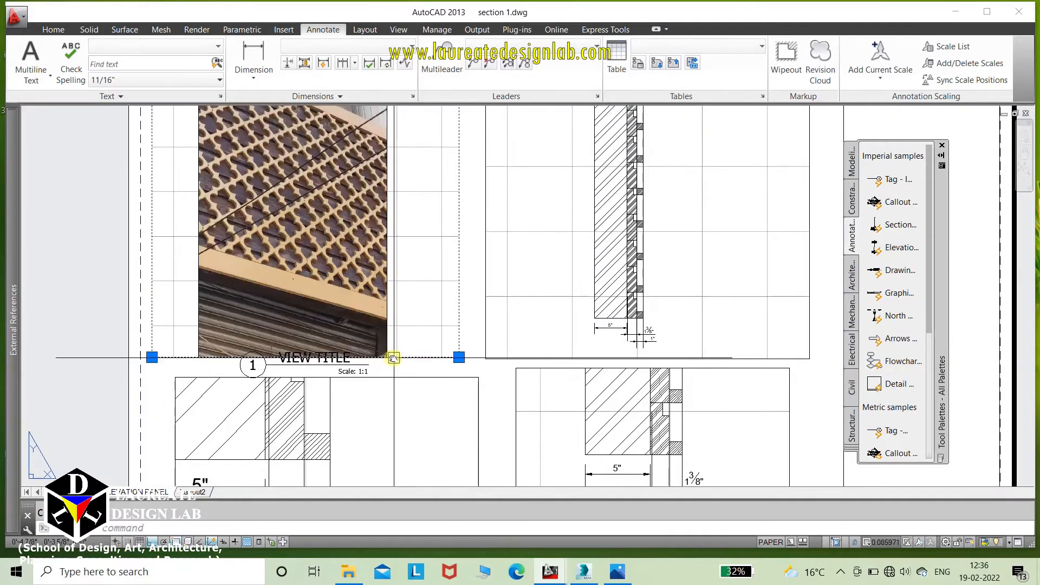
left_click(461, 357)
left_click(464, 324)
Step: Move the view title block into the gap just below the photo viewport
middle_click_drag(369, 367, 414, 372)
key("Escape")
type("m")
key("Return")
left_click(384, 368)
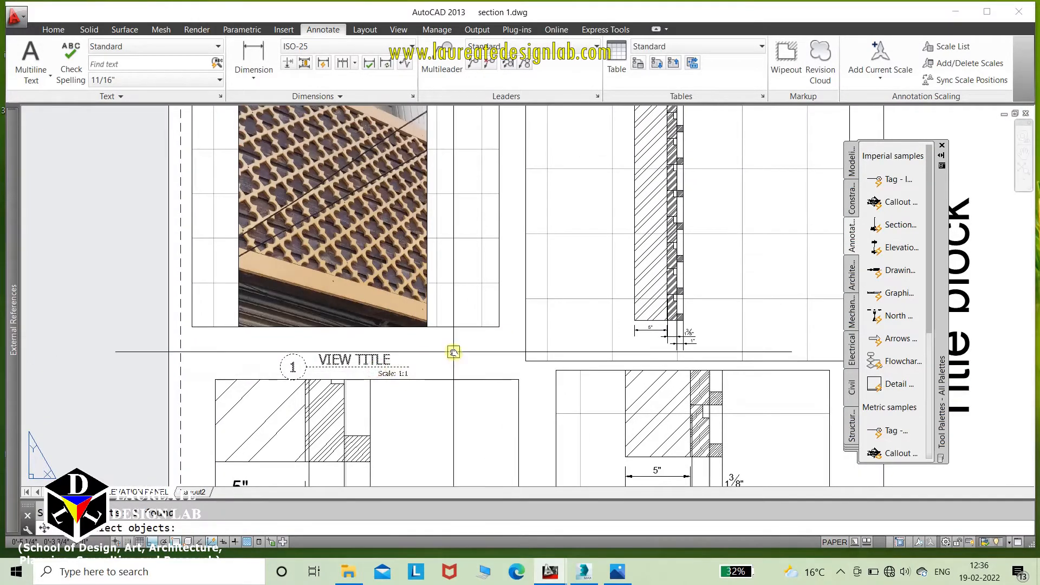
key("Return")
left_click(453, 355)
scroll(425, 382, "down", 3)
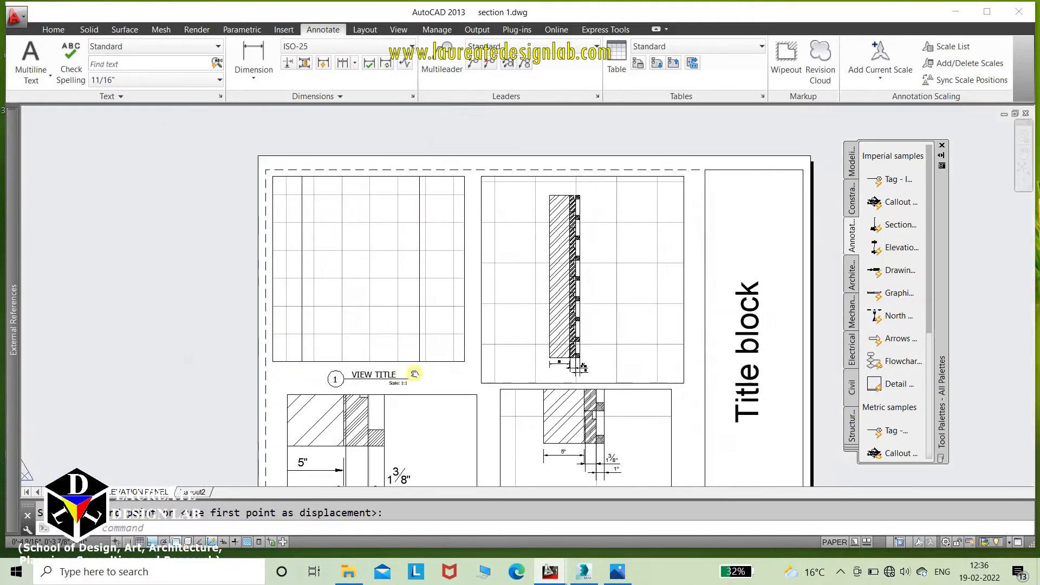
Step: Change the title block's drawing name to REFERENCE IMAGE
scroll(415, 374, "up", 5)
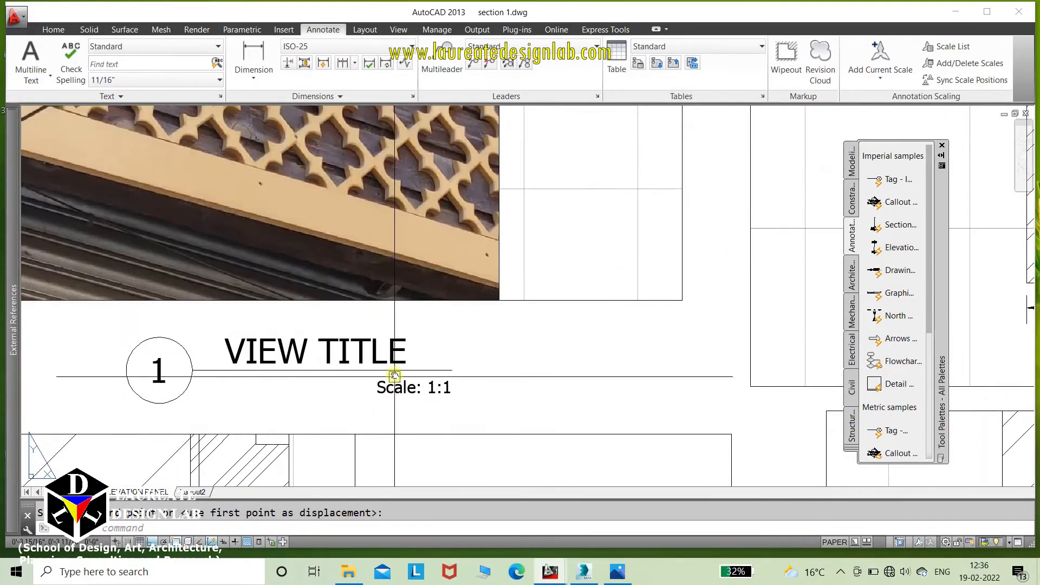
left_click(394, 374)
double_click(396, 360)
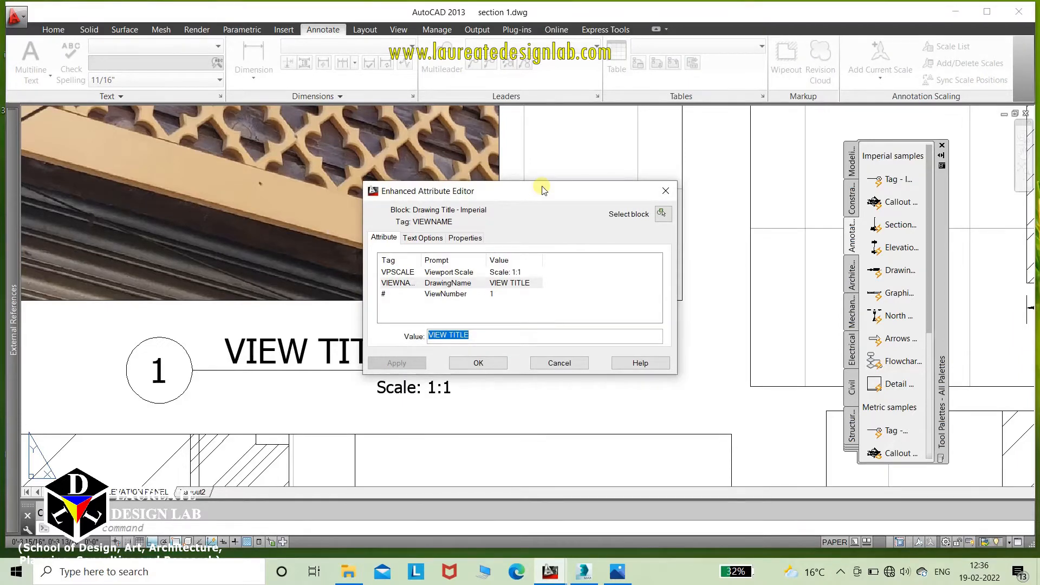
key("Caps_Lock")
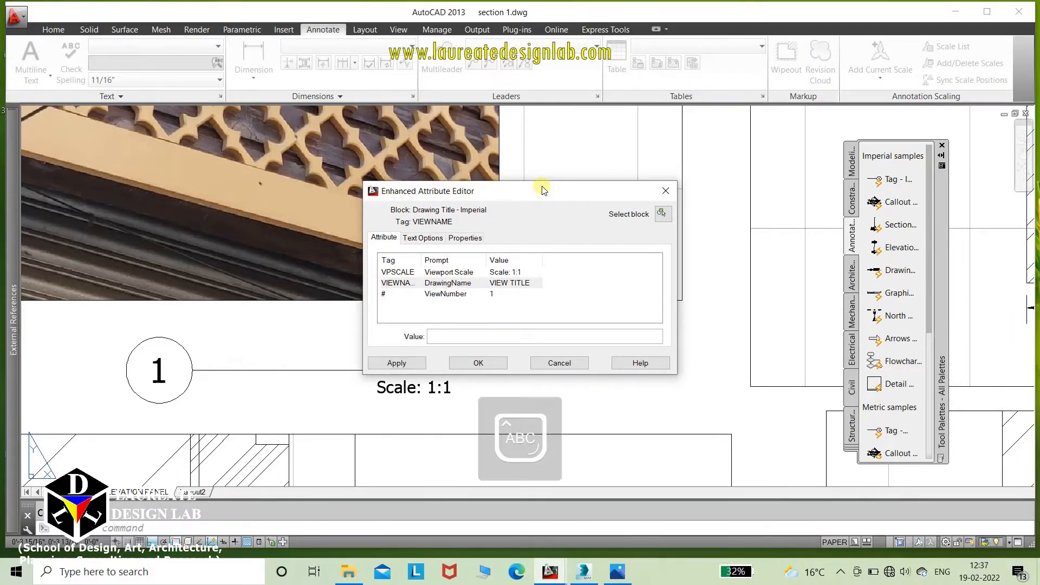
type("REFERENCE IMAGE")
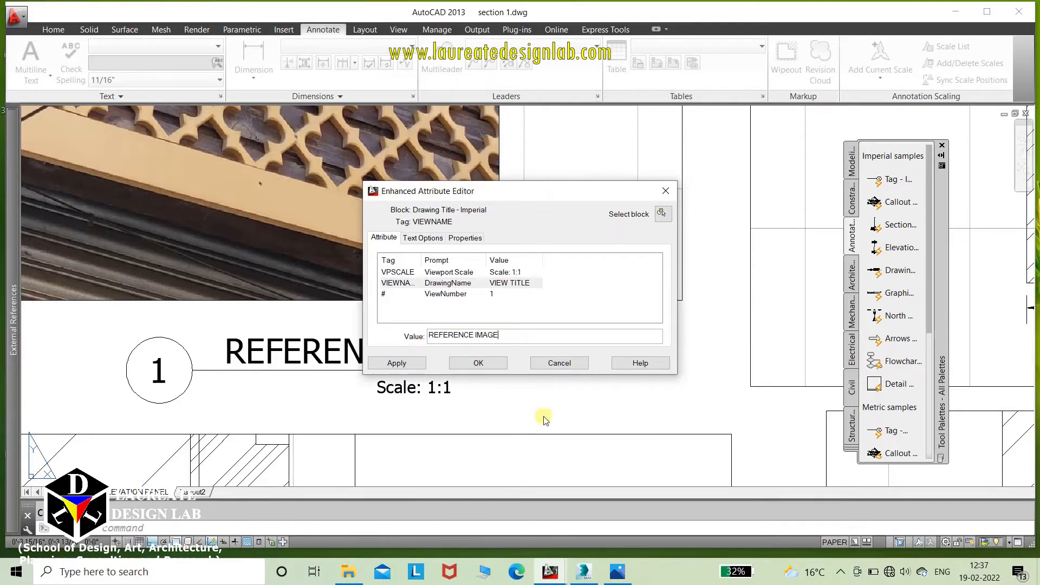
left_click(478, 363)
Step: Change the title block's viewport scale text to "Scale: NO SCALE"
middle_click_drag(476, 383, 442, 391)
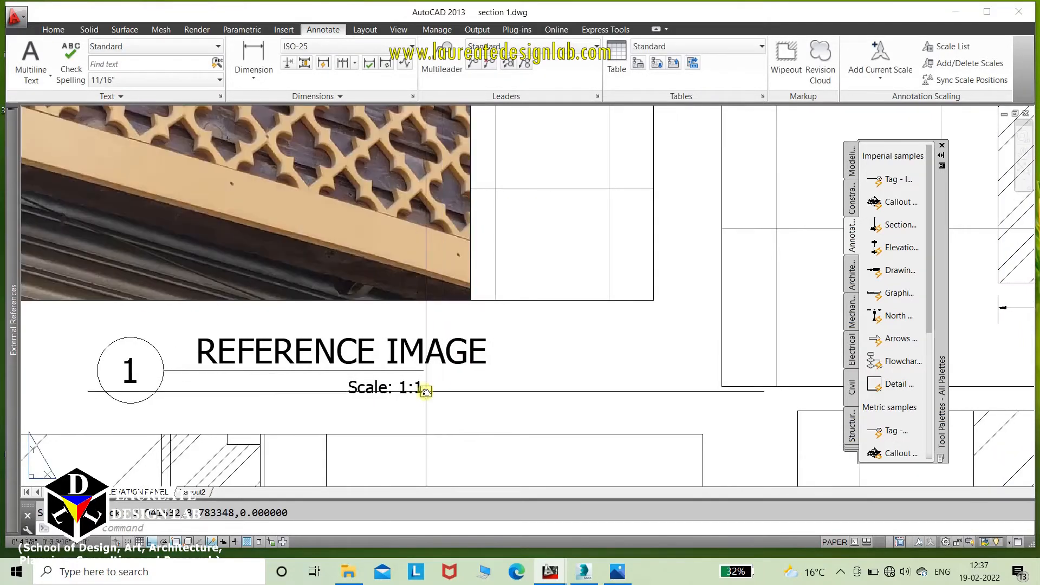
double_click(420, 389)
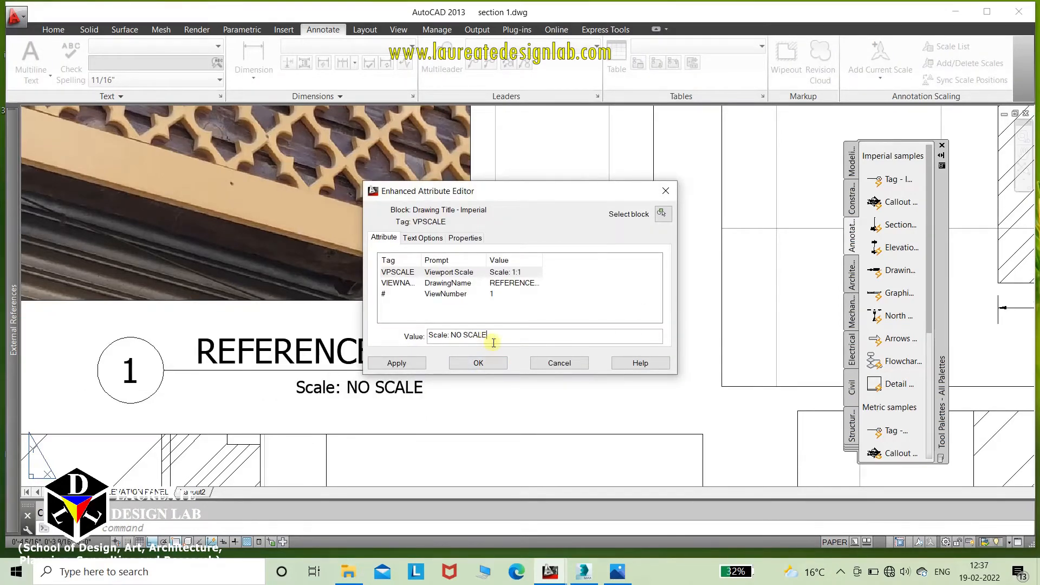
left_click(467, 368)
scroll(476, 360, "down", 5)
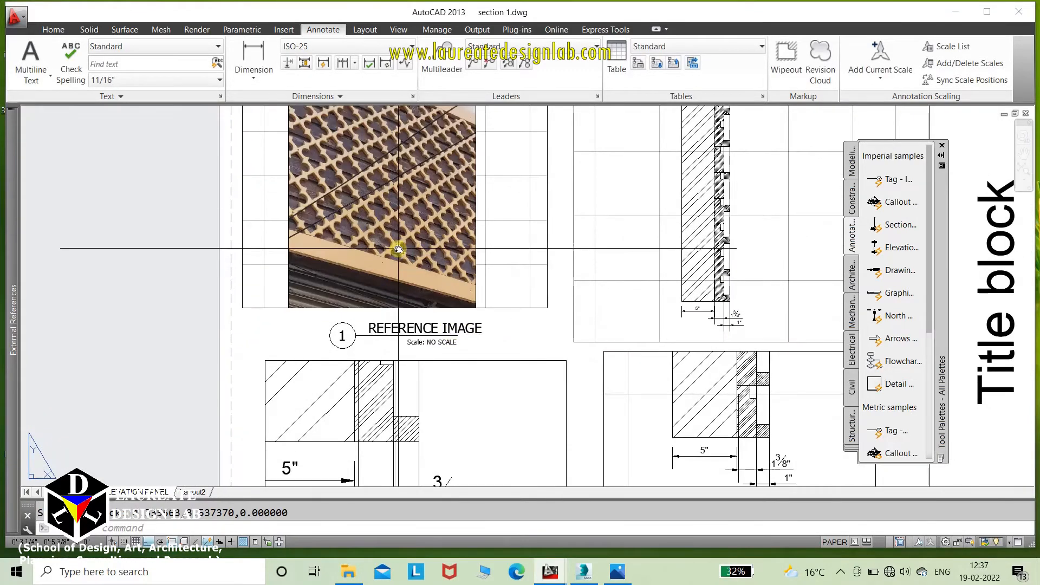
Step: Shorten the wall section viewport by lowering its top edge closer to the top of the section
middle_click_drag(420, 393, 289, 400)
middle_click_drag(655, 279, 603, 430)
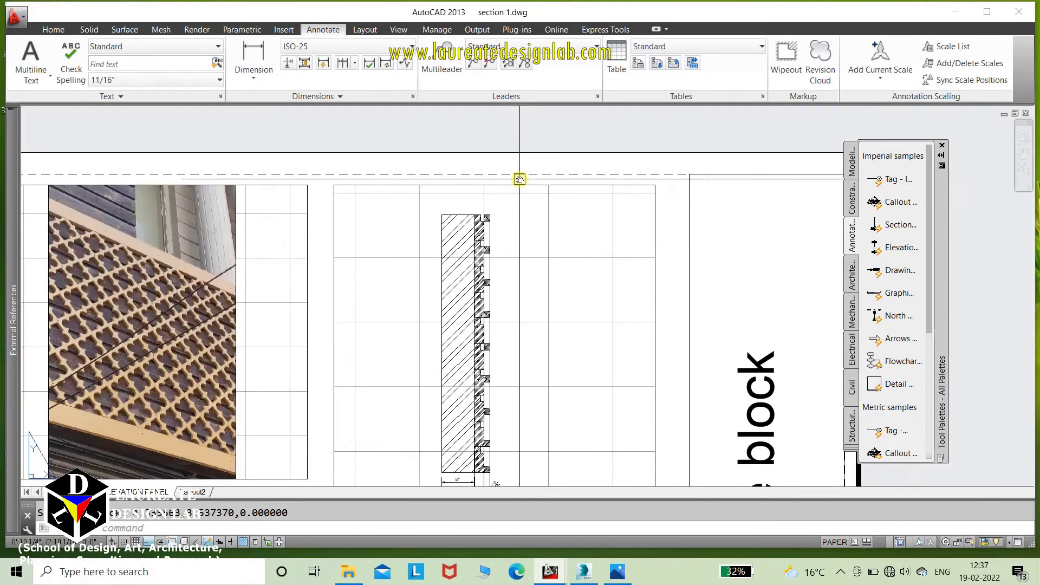
left_click(518, 184)
left_click(655, 185)
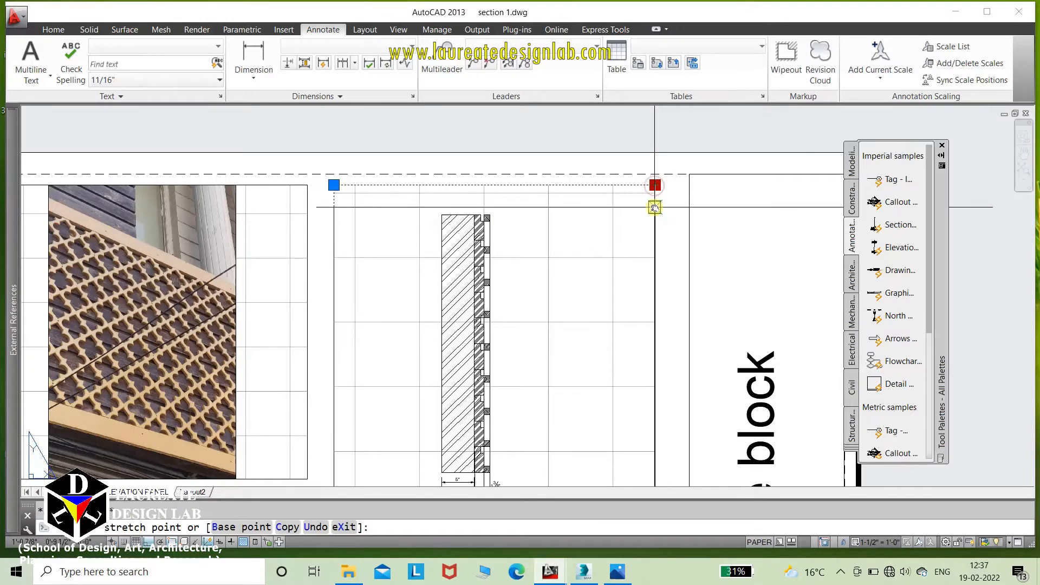
middle_click_drag(508, 309, 508, 290)
key("Escape")
Step: Move the wall section viewport up so its top edge lines up with the photo viewport's top edge
type("m")
key("Return")
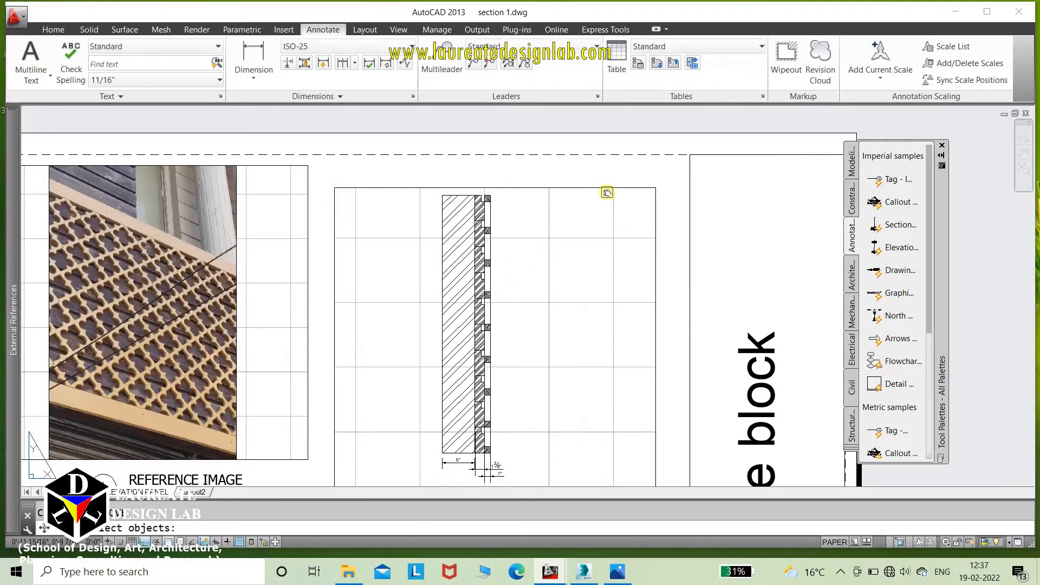
left_click(607, 191)
key("Return")
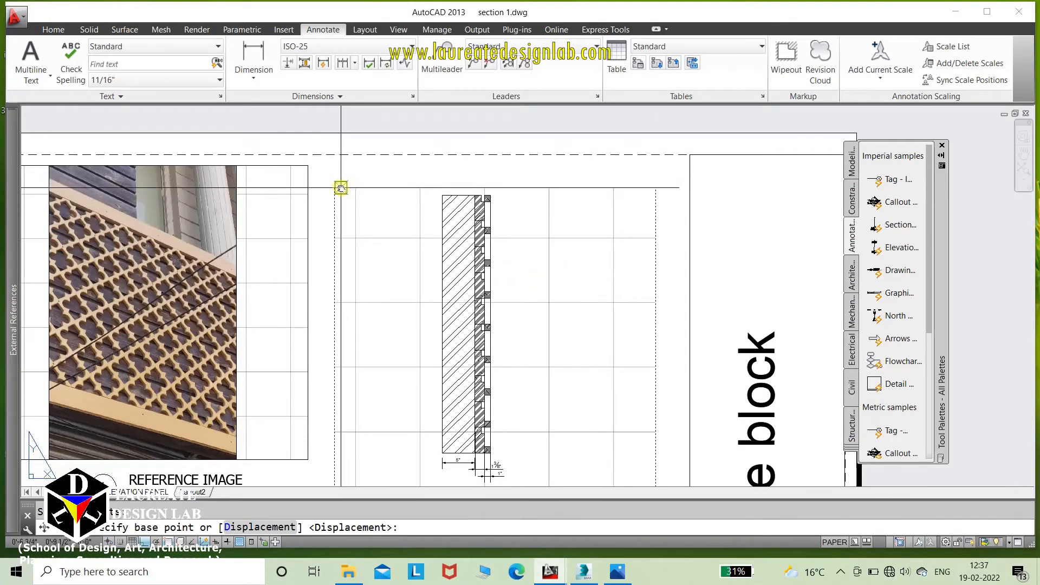
left_click(334, 176)
scroll(469, 227, "down", 4)
Step: Raise the wall section viewport's bottom edge to line up with the photo viewport's bottom edge
scroll(473, 332, "up", 5)
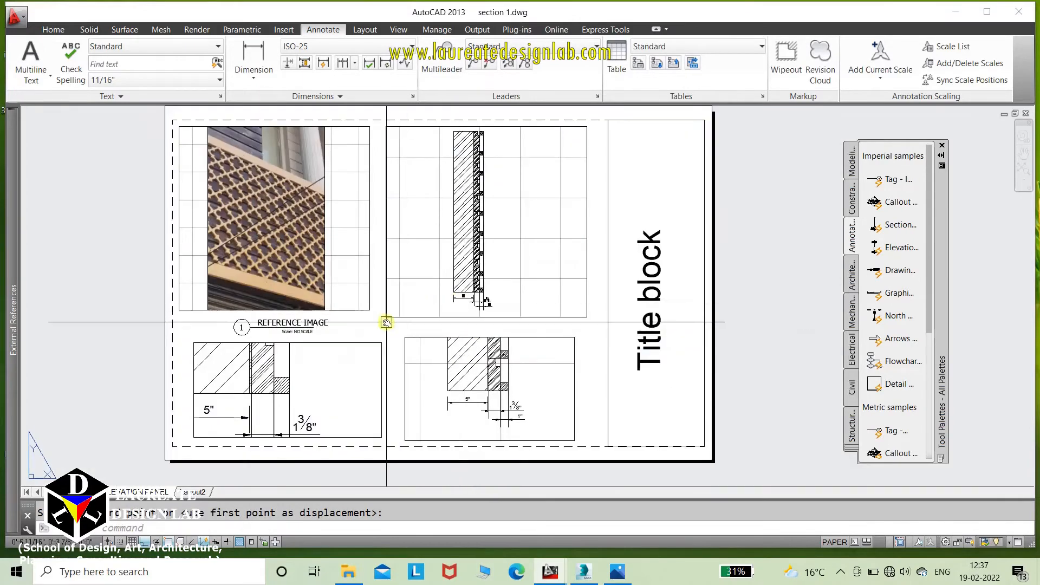
left_click(372, 318)
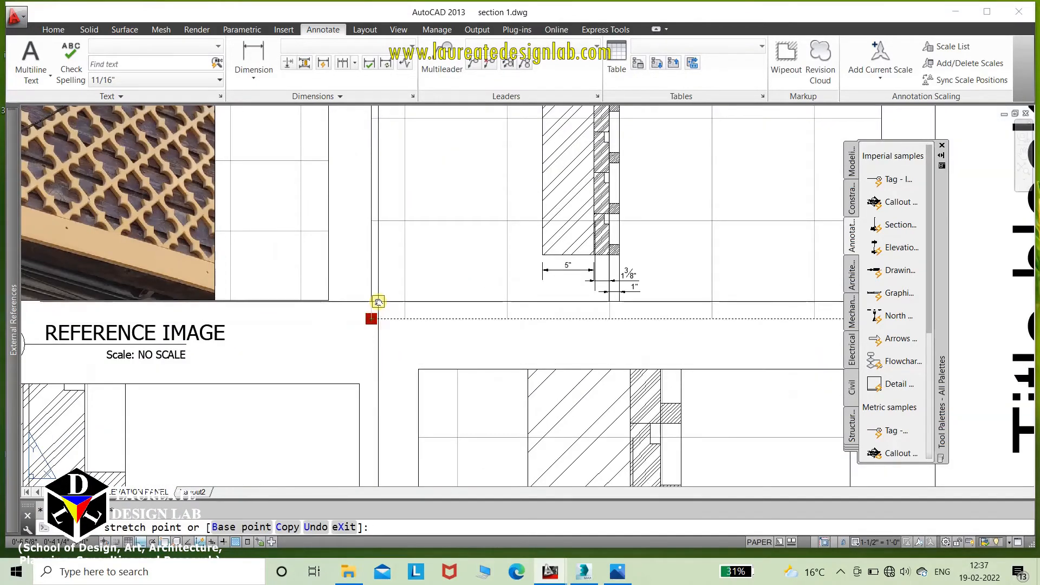
left_click(372, 300)
scroll(451, 306, "down", 2)
key("Escape")
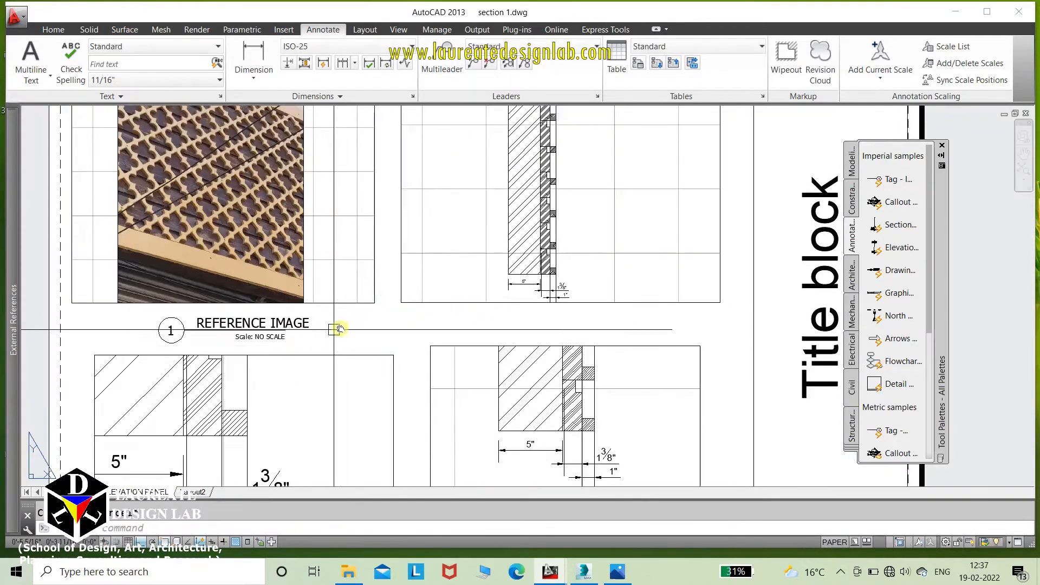
Step: Copy the REFERENCE IMAGE drawing title horizontally to sit beneath the wall section viewport
middle_click_drag(334, 329, 297, 329)
left_click(216, 323)
key("Return")
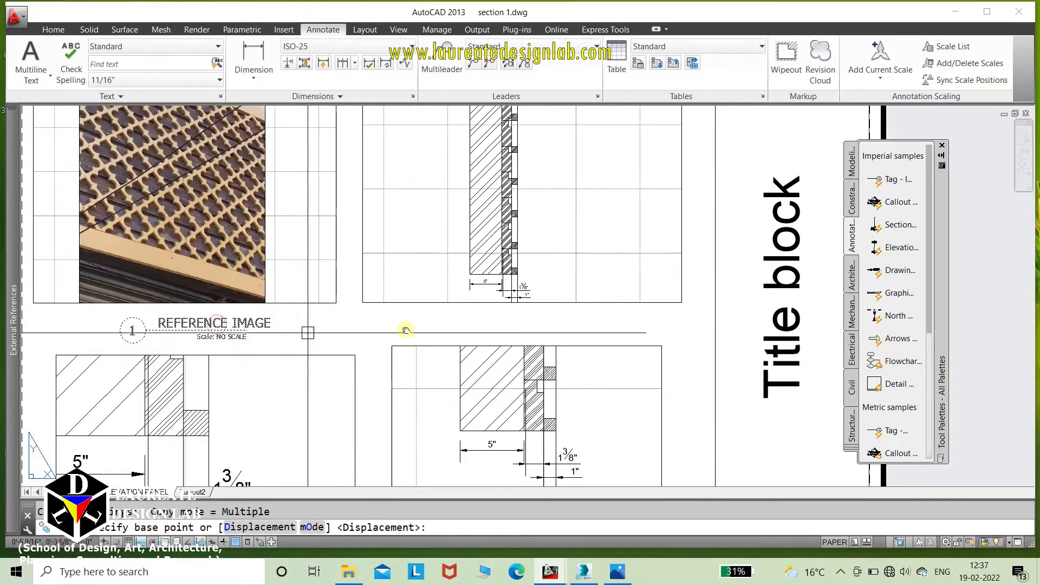
left_click(307, 329)
left_click(637, 329)
key("Escape")
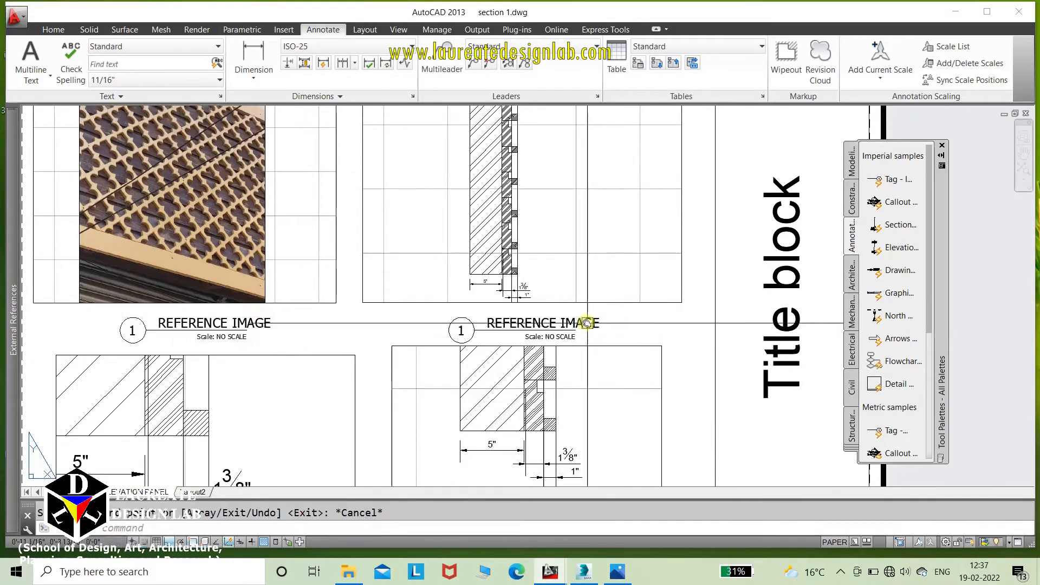
Step: Change the drawing name of the title beneath the wall section viewport to CROSS SECTION
scroll(587, 320, "up", 3)
double_click(587, 320)
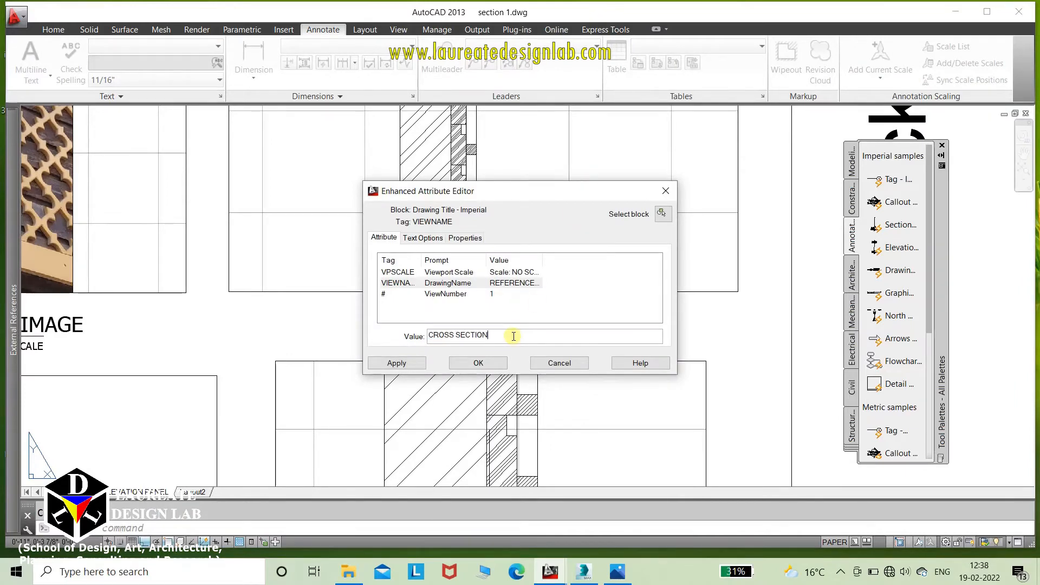
left_click(478, 363)
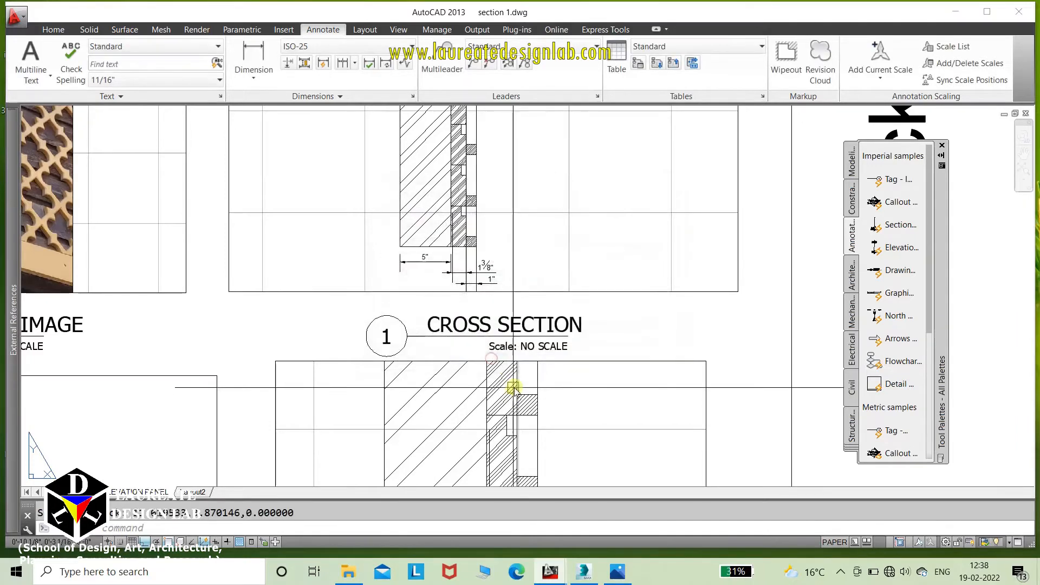
Step: Check the wall section viewport's scale and set the CROSS SECTION title's scale text to "Scale: 1 1/2"=1'-0""
scroll(551, 353, "up", 3)
double_click(592, 264)
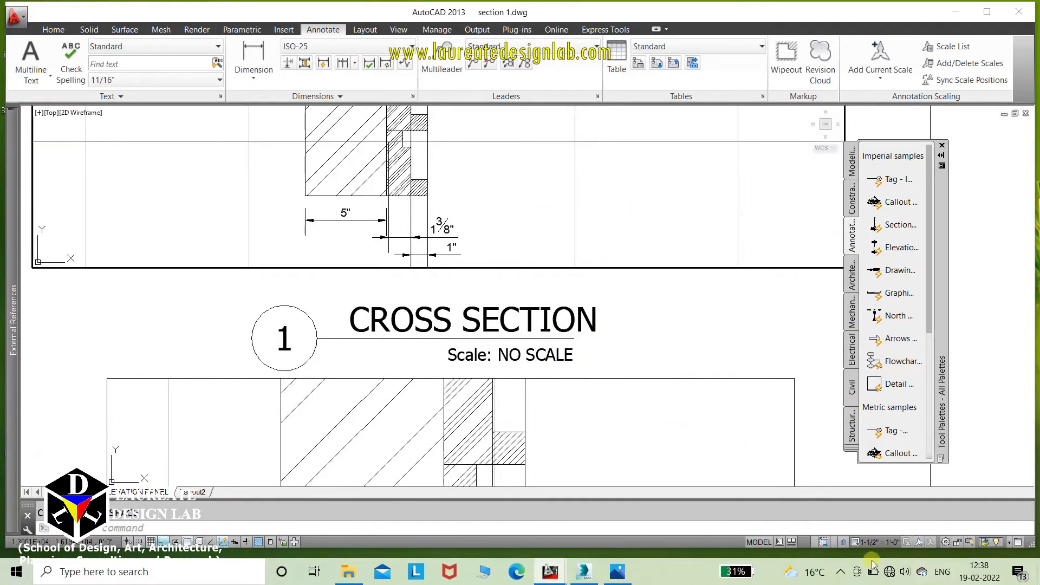
double_click(566, 358)
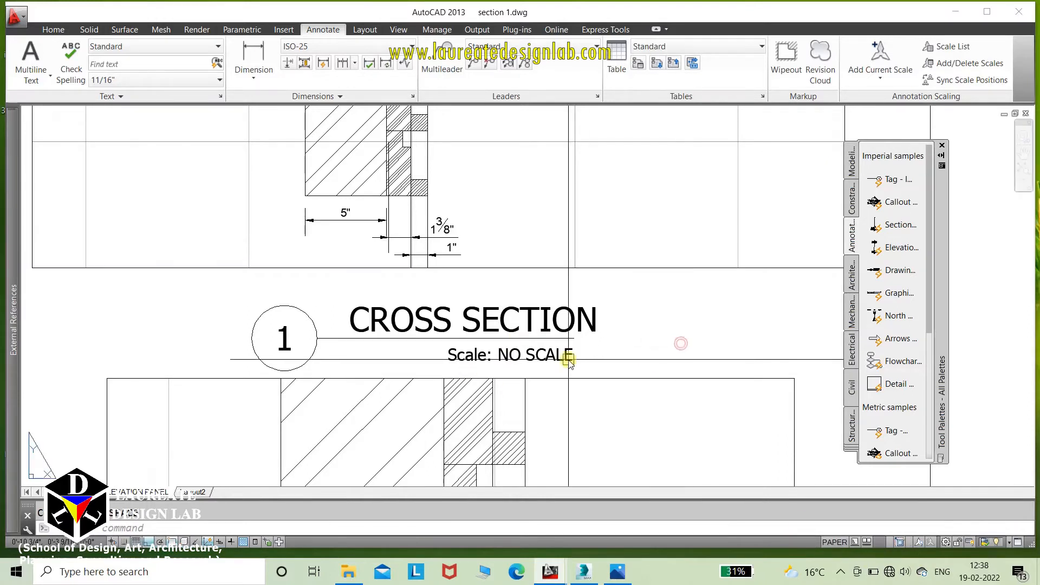
double_click(563, 358)
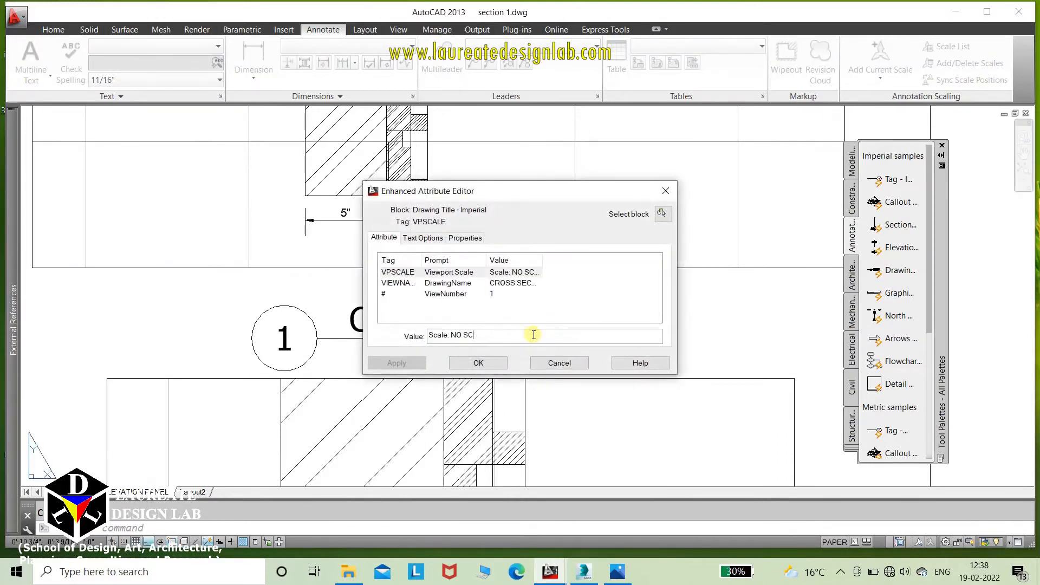
key("BackSpace")
key("BackSpace")
key("BackSpace")
key("BackSpace")
key("BackSpace")
type("1 1/2\"=1'-0")
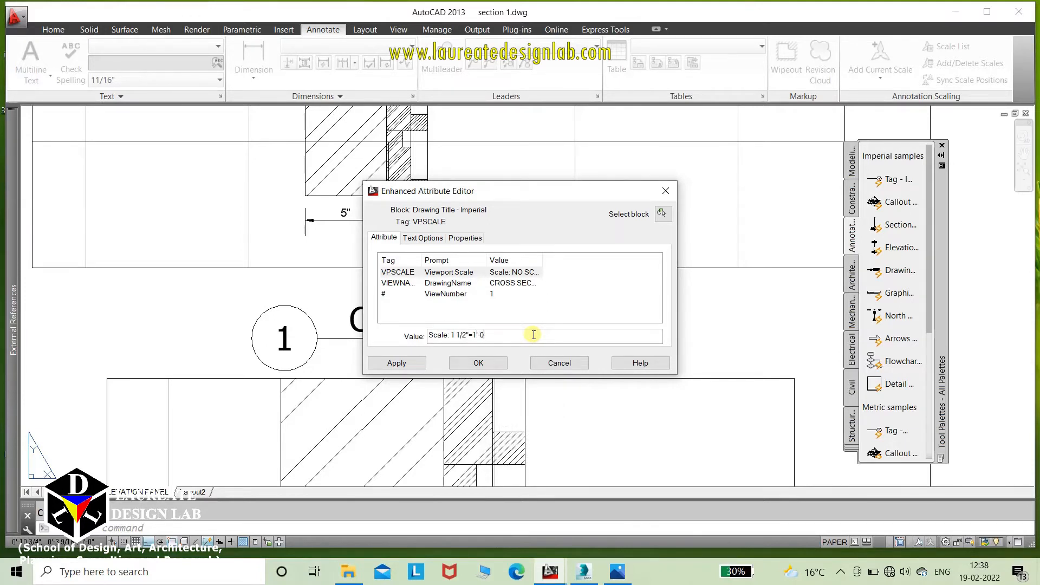
left_click(476, 363)
Step: Change the CROSS SECTION title's view number to 2
middle_click_drag(210, 369, 239, 365)
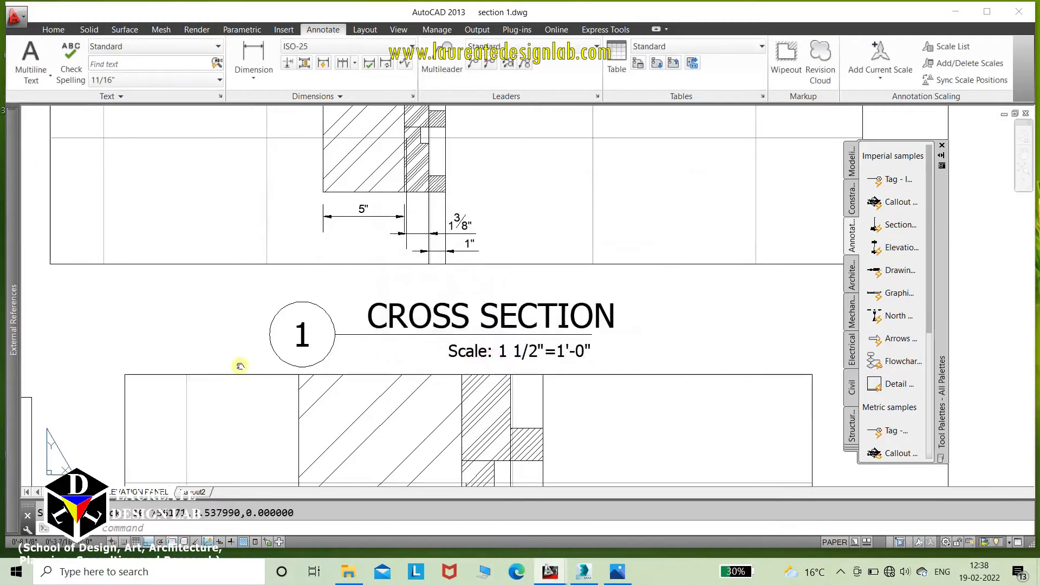
double_click(313, 337)
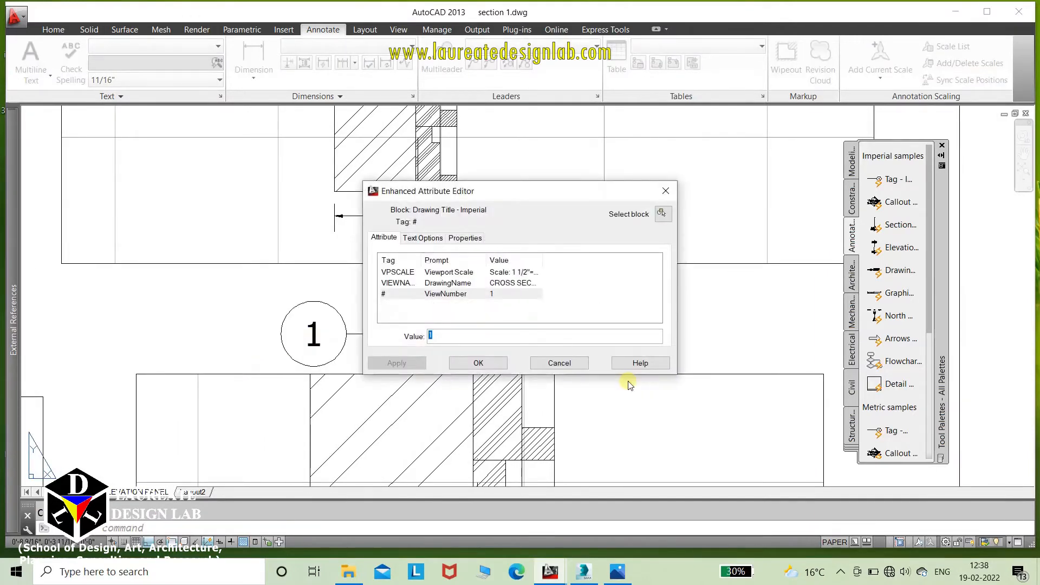
left_click(490, 364)
Step: Copy the CROSS SECTION drawing title straight down to the bottom edge of the detail viewport below it
scroll(622, 332, "down", 4)
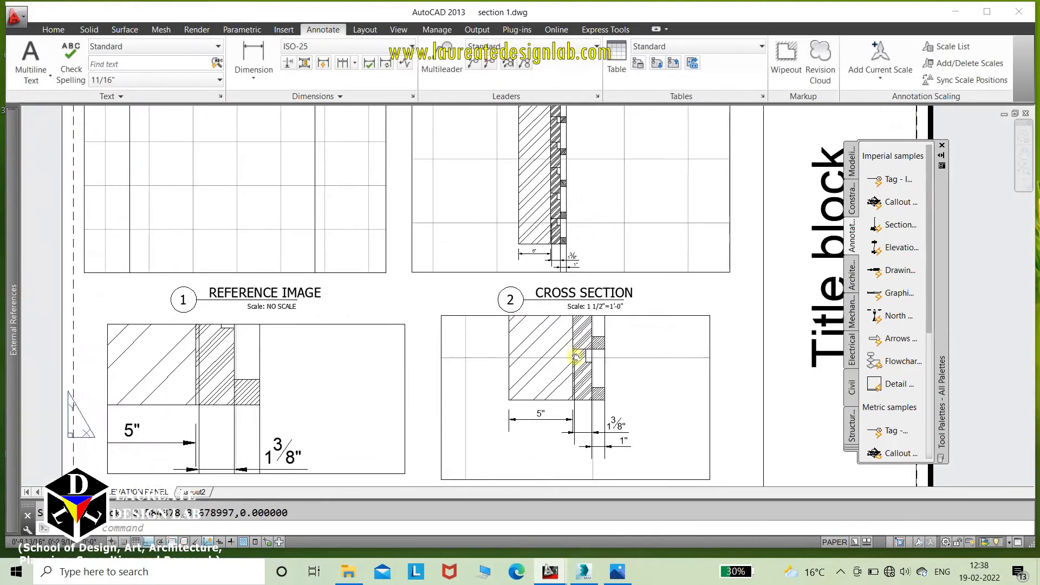
middle_click_drag(572, 321, 556, 303)
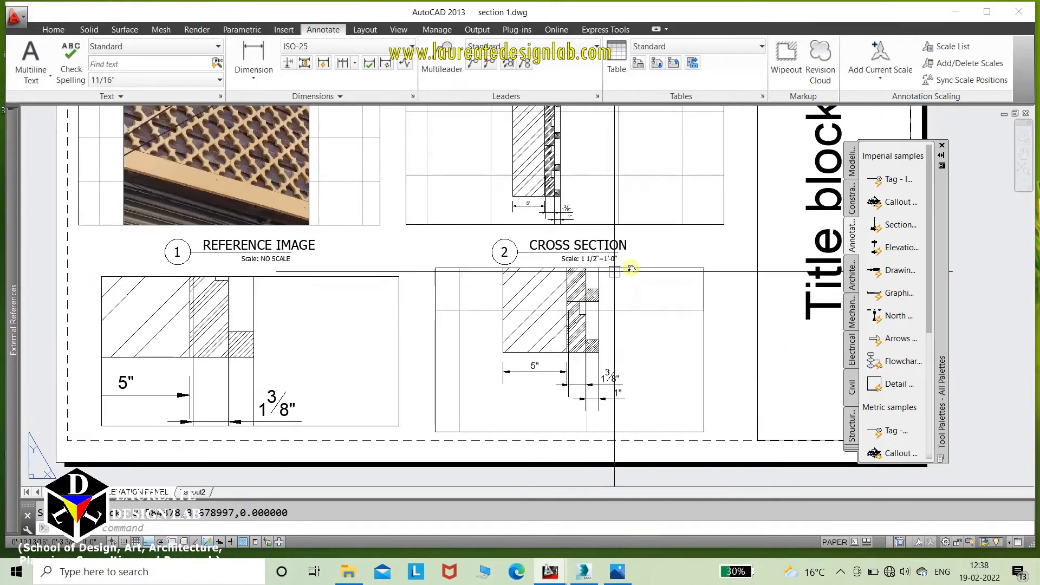
type("co")
key("Return")
left_click(608, 251)
key("Return")
left_click(730, 266)
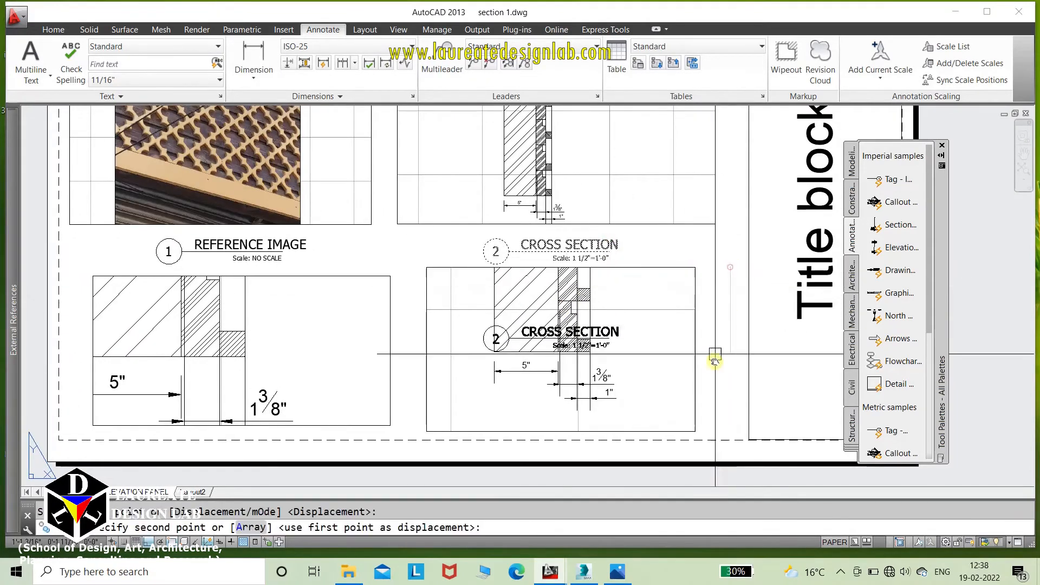
middle_click_drag(710, 414, 696, 281)
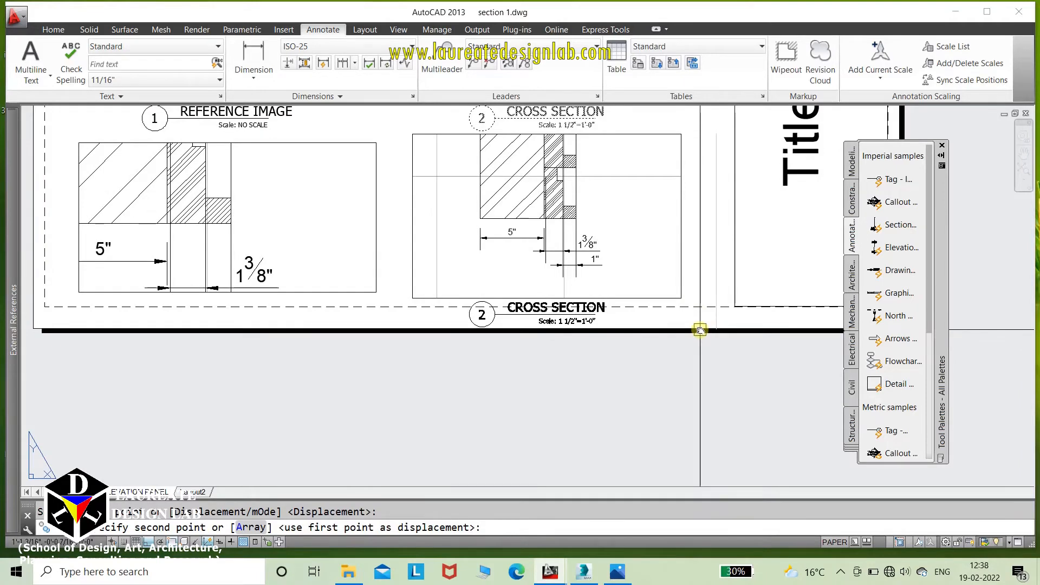
left_click(699, 304)
key("Escape")
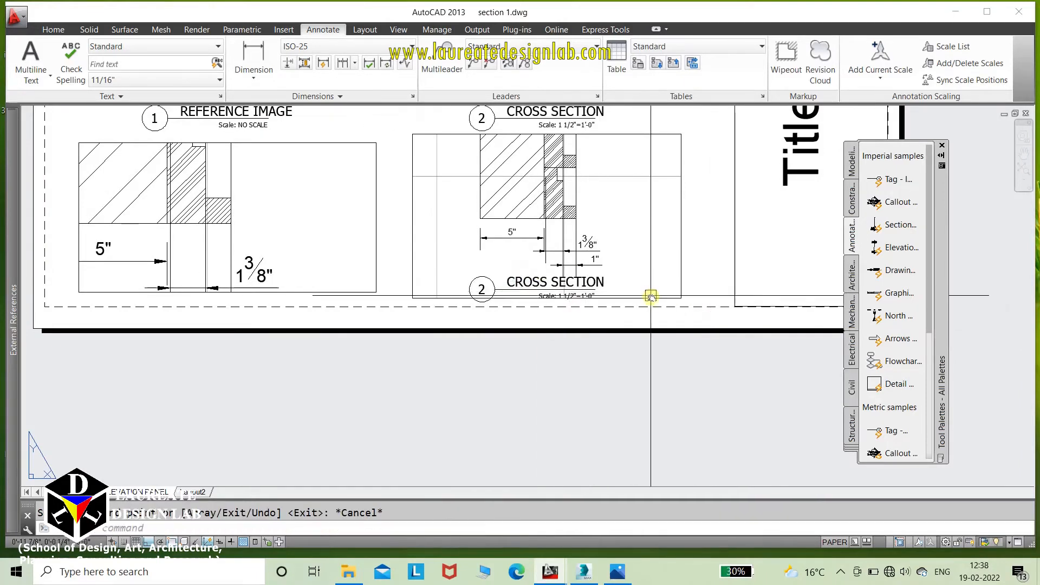
Step: Shorten the detail viewport by raising its bottom edge above the copied drawing title
left_click(672, 298)
left_click(681, 298)
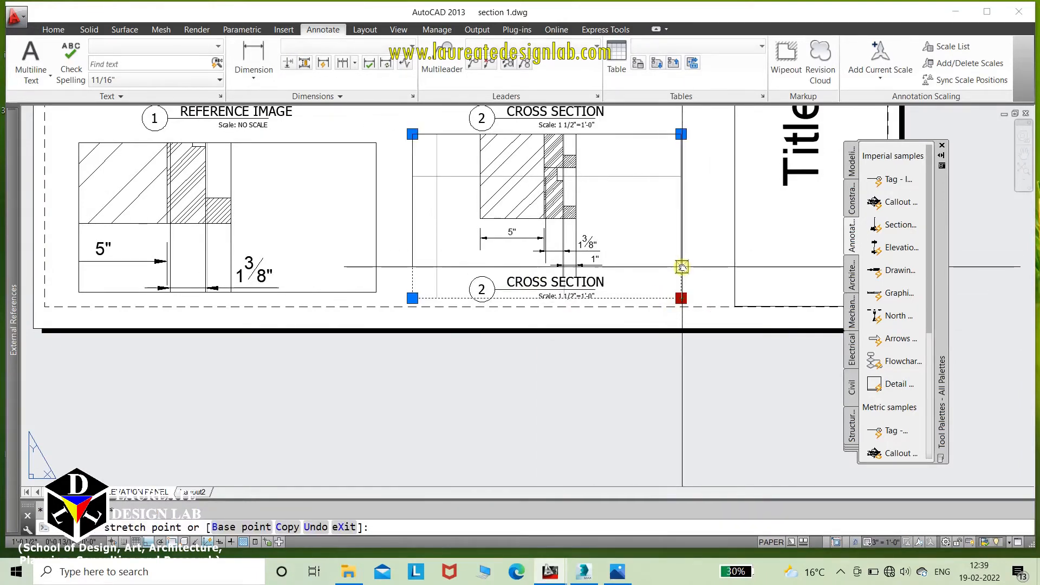
left_click(682, 267)
Step: Change the drawing name of the title beneath the detail viewport to "BLOW UP DETAIL AT -X"
scroll(594, 303, "up", 4)
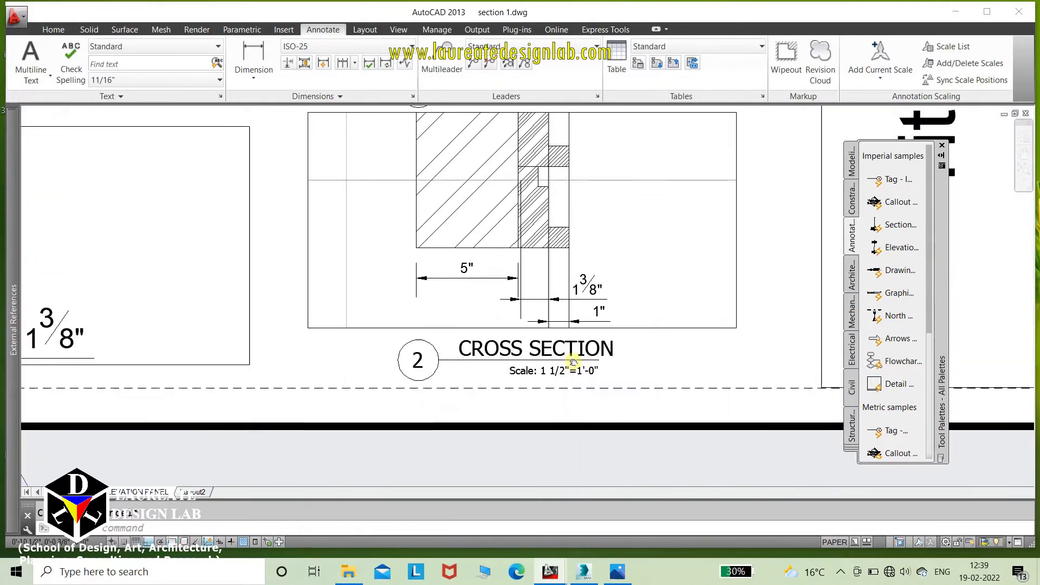
double_click(594, 366)
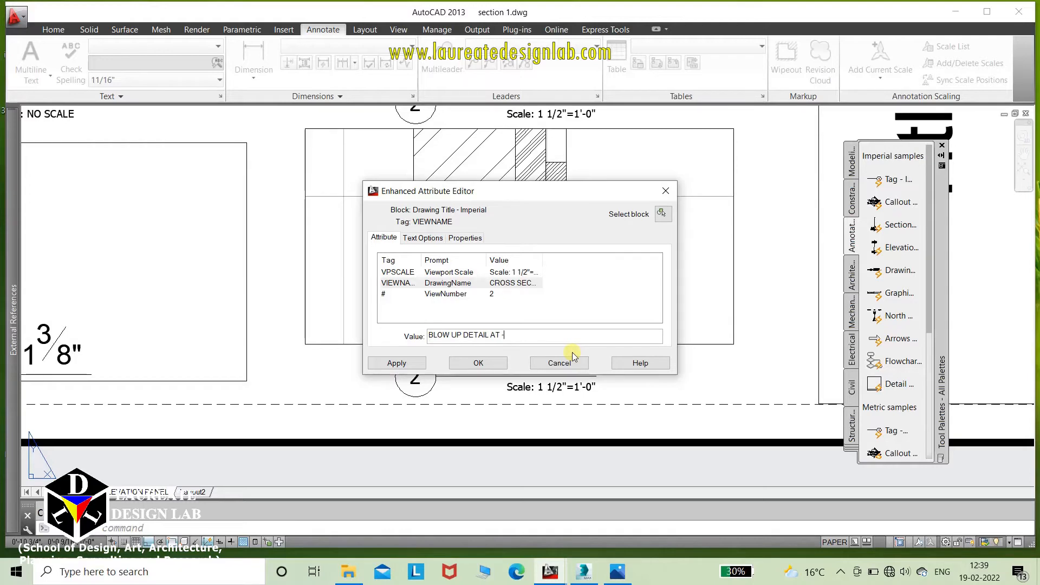
left_click(478, 363)
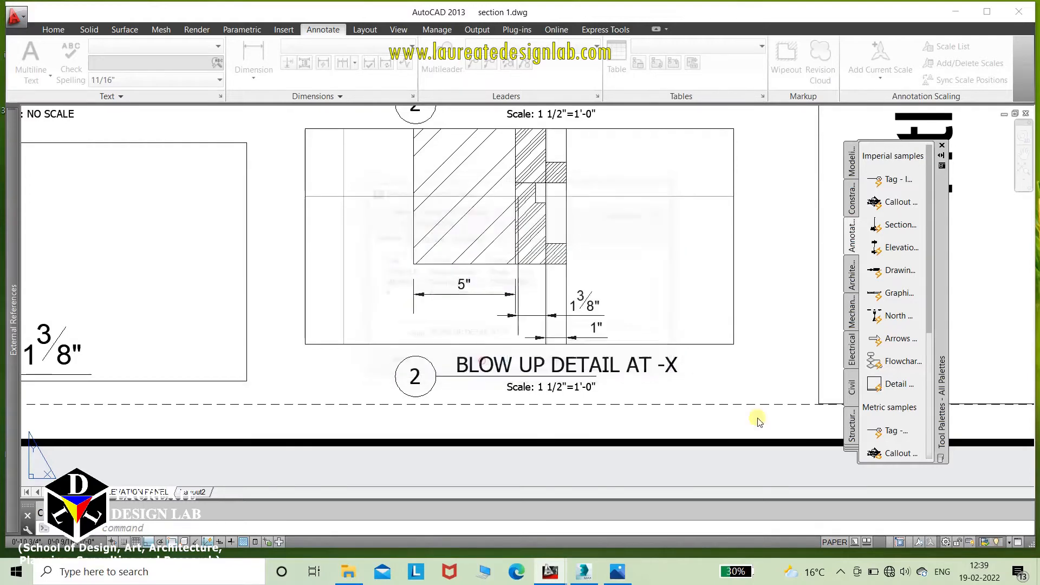
Step: Stretch the BLOW UP DETAIL title's underline to the end of the drawing name
scroll(599, 395, "up", 5)
left_click(478, 363)
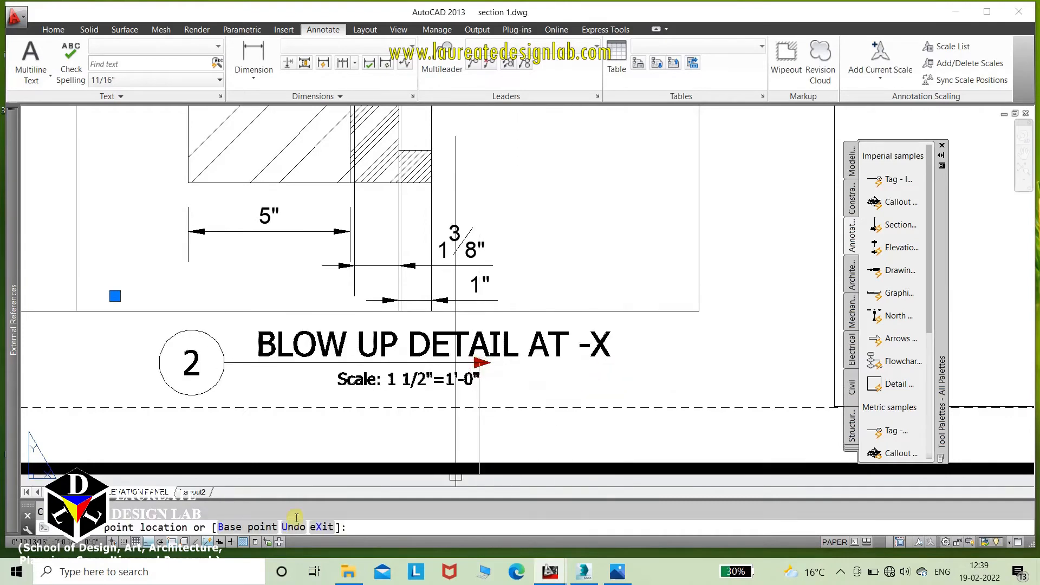
left_click(613, 363)
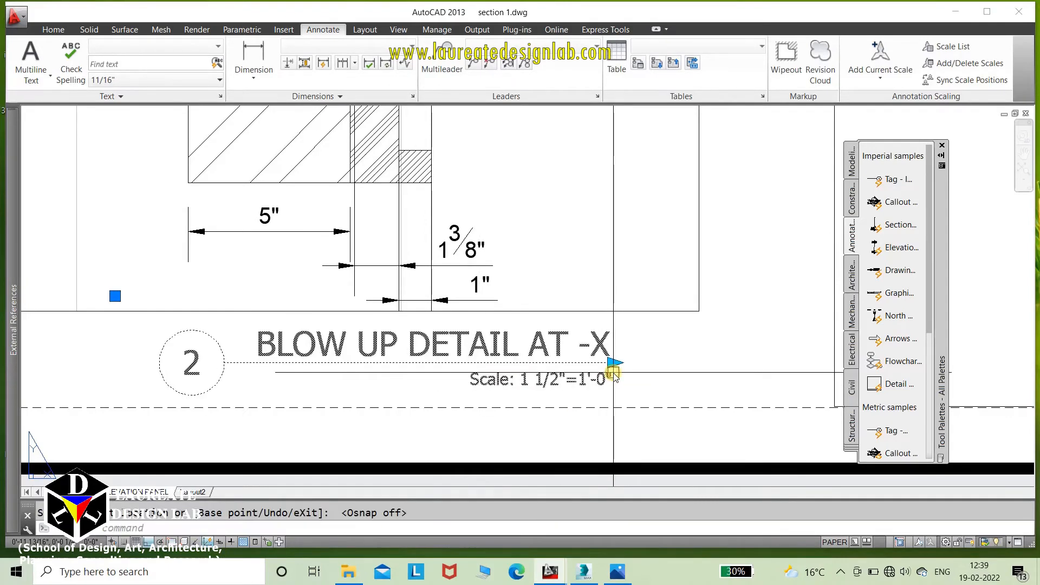
Step: Set the BLOW UP DETAIL title's scale text to "Scale: 3"=1'-0"" and check it against the detail viewport's scale
middle_click_drag(613, 363, 596, 359)
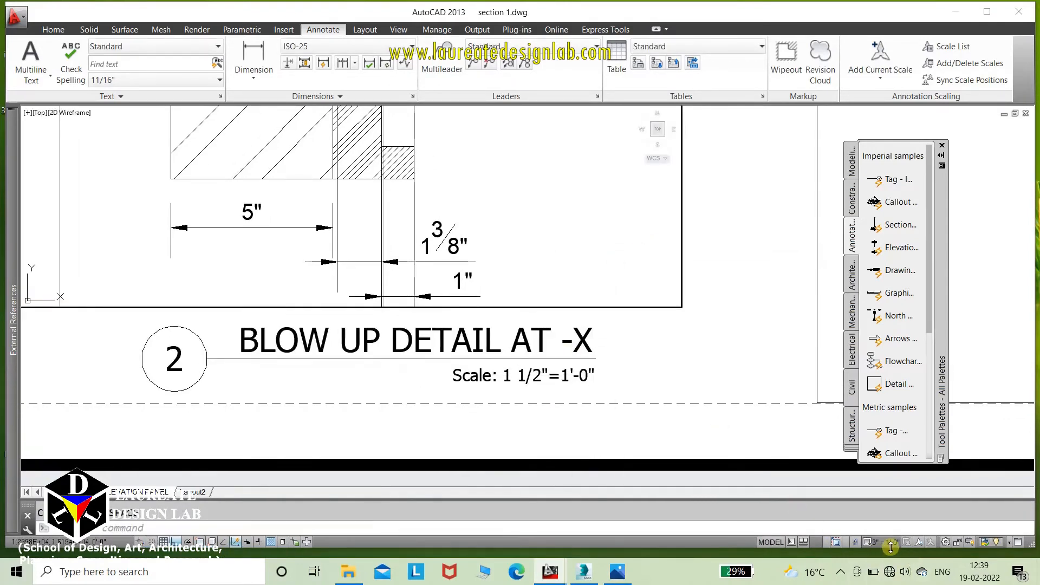
double_click(584, 374)
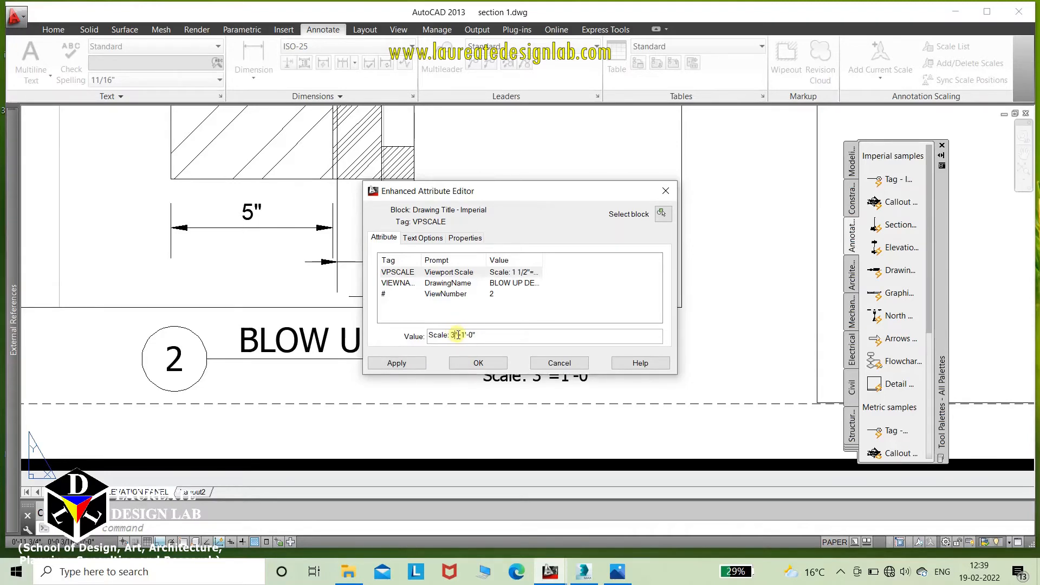
left_click(476, 364)
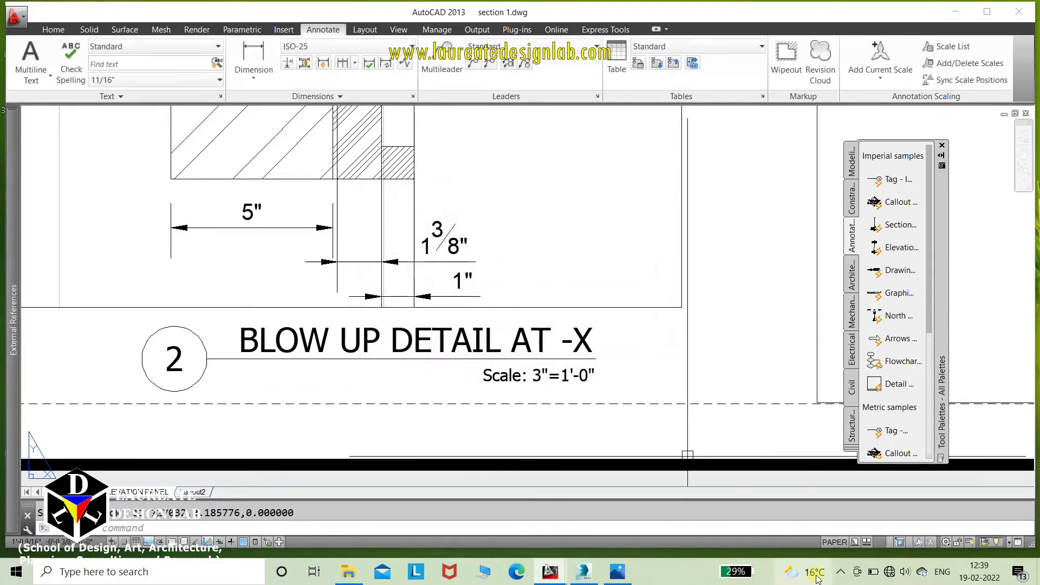
double_click(539, 244)
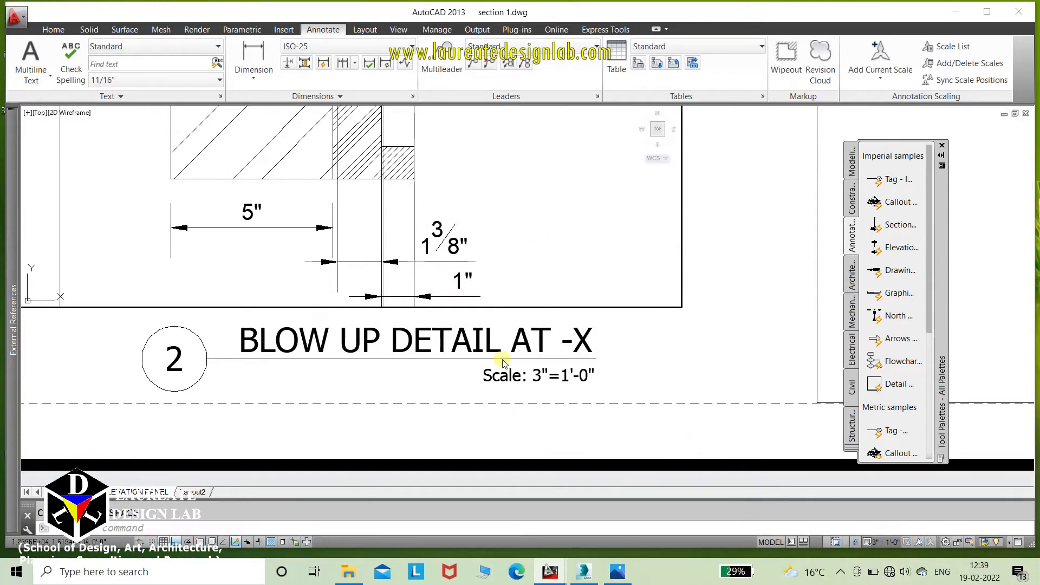
double_click(792, 331)
Step: Draw a rectangle around the lower end of the wall section and its dimensions in the cross section view
scroll(666, 390, "down", 4)
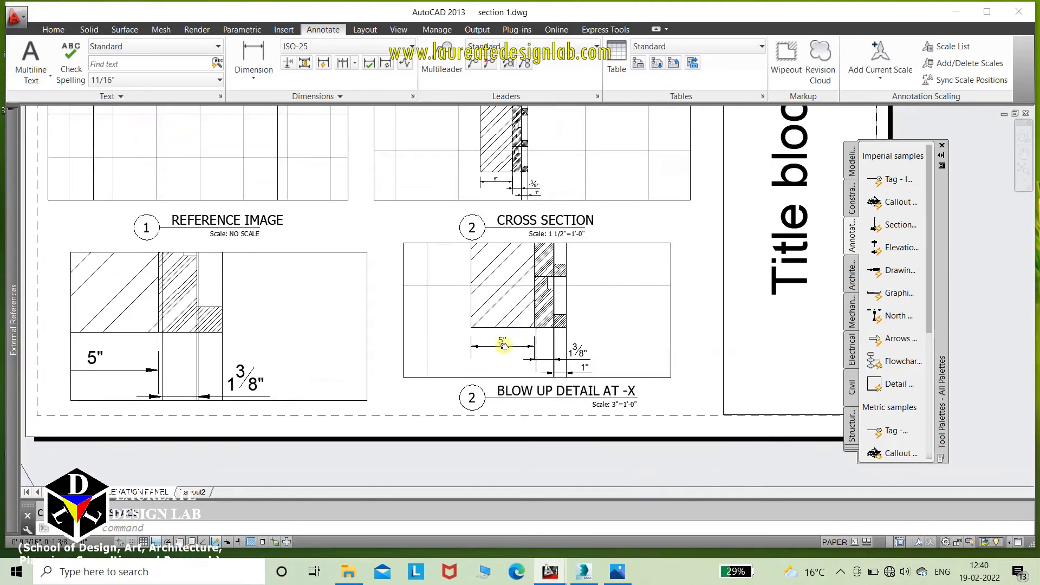
middle_click_drag(643, 388, 627, 425)
middle_click_drag(532, 257, 515, 283)
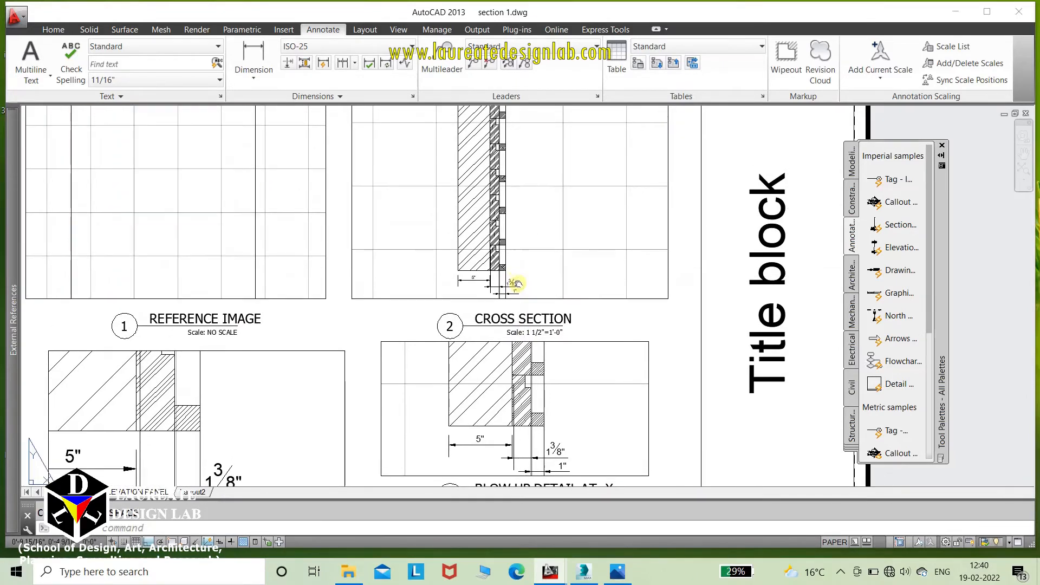
left_click(53, 30)
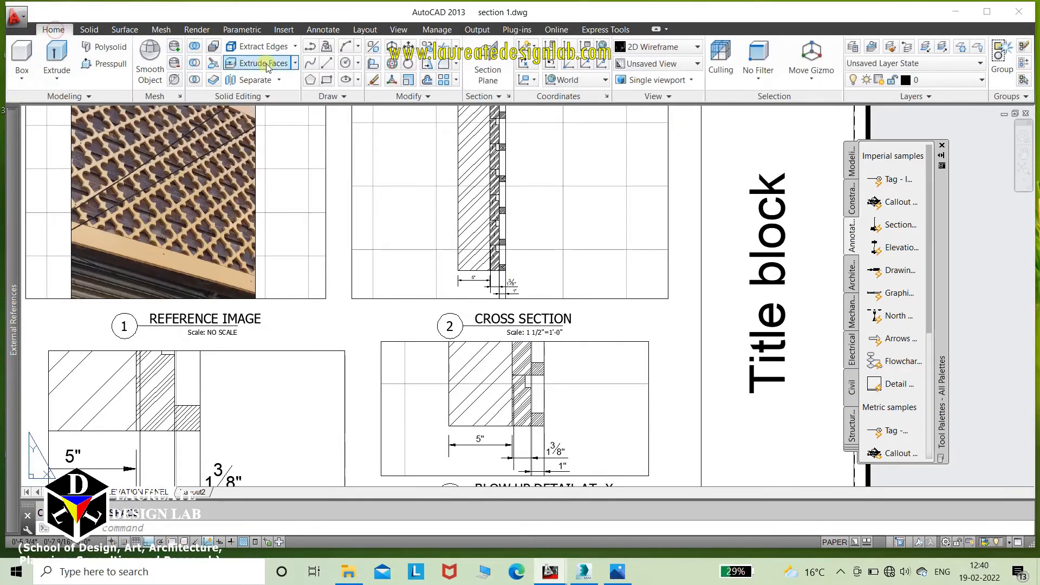
left_click(328, 80)
middle_click_drag(516, 262, 451, 224)
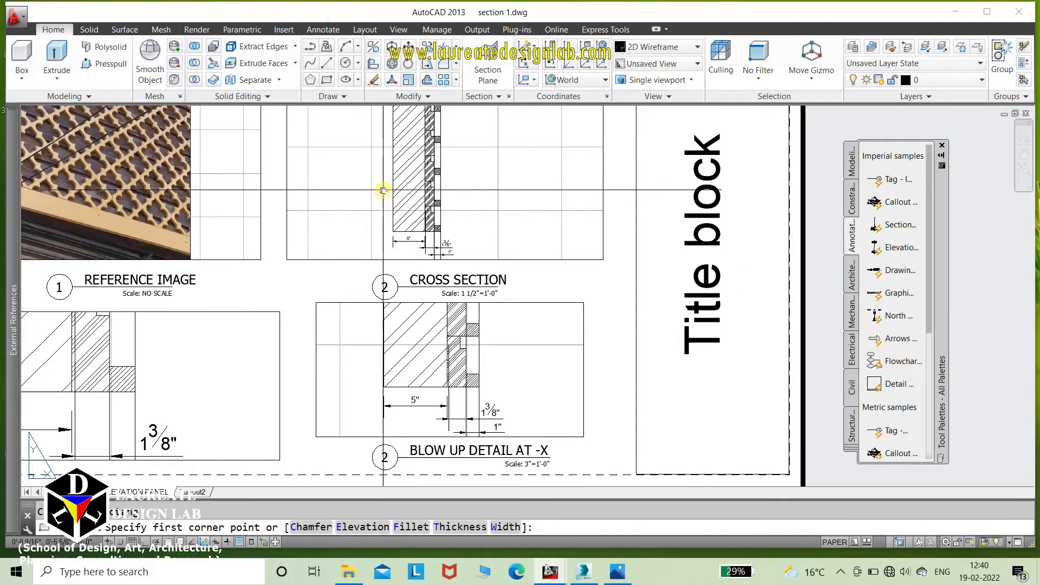
left_click(383, 190)
left_click(467, 255)
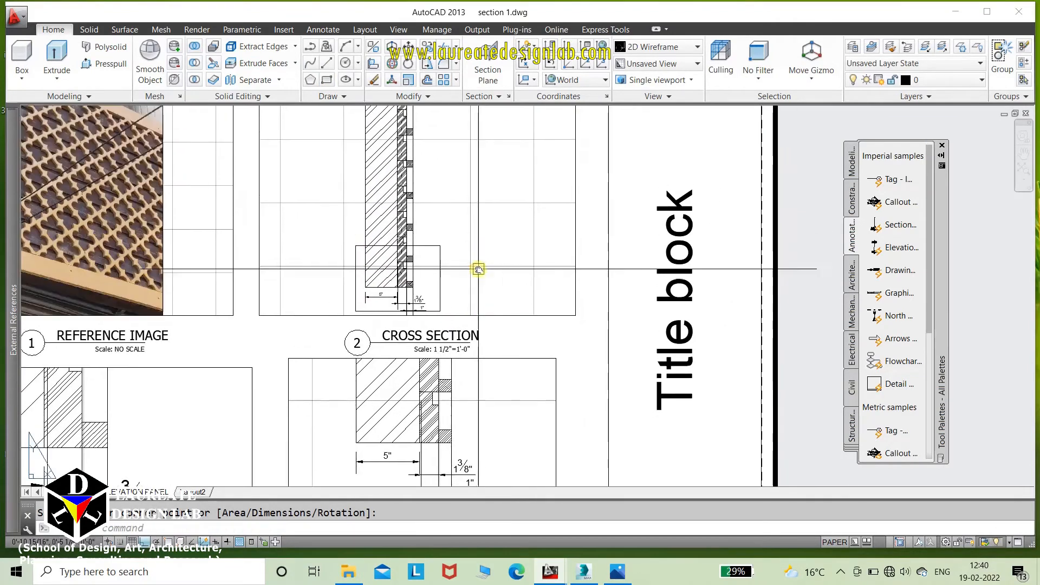
Step: Draw a V-shaped polyline leader from the right side of the rectangle in the cross section view, pointing up and right
scroll(466, 260, "up", 3)
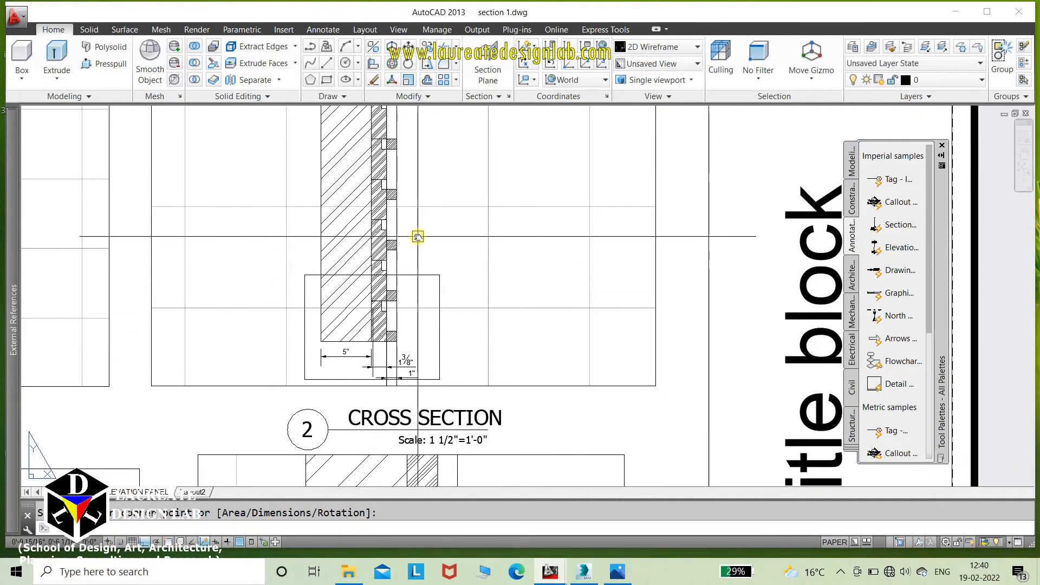
type("pl")
key("Return")
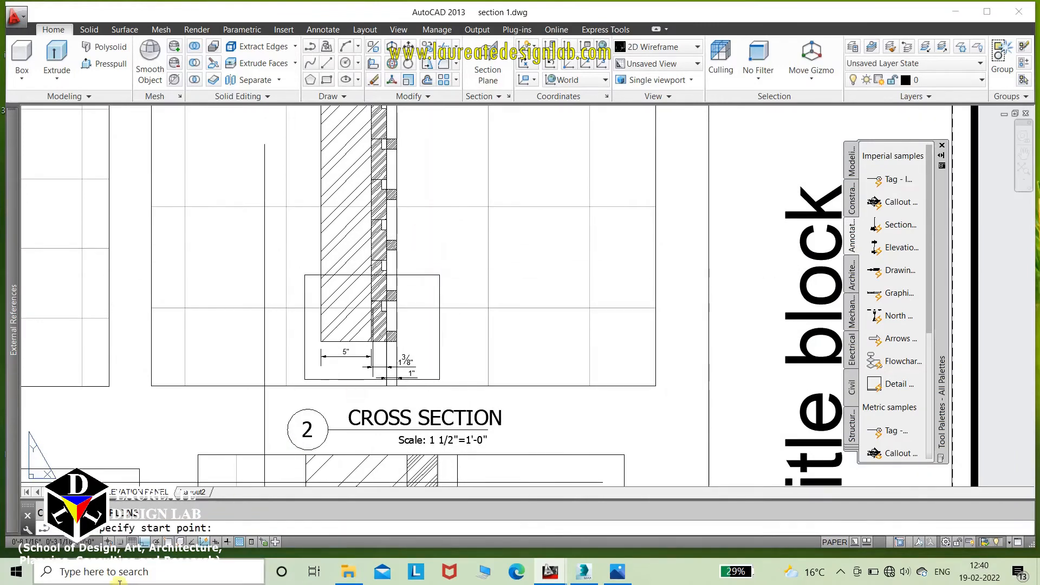
left_click(168, 542)
left_click(439, 275)
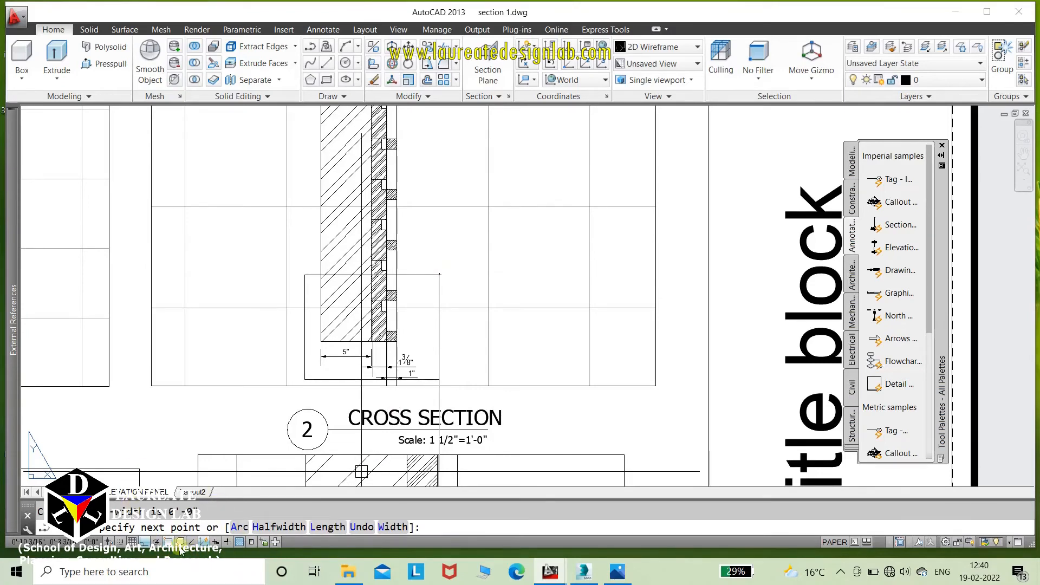
left_click(509, 229)
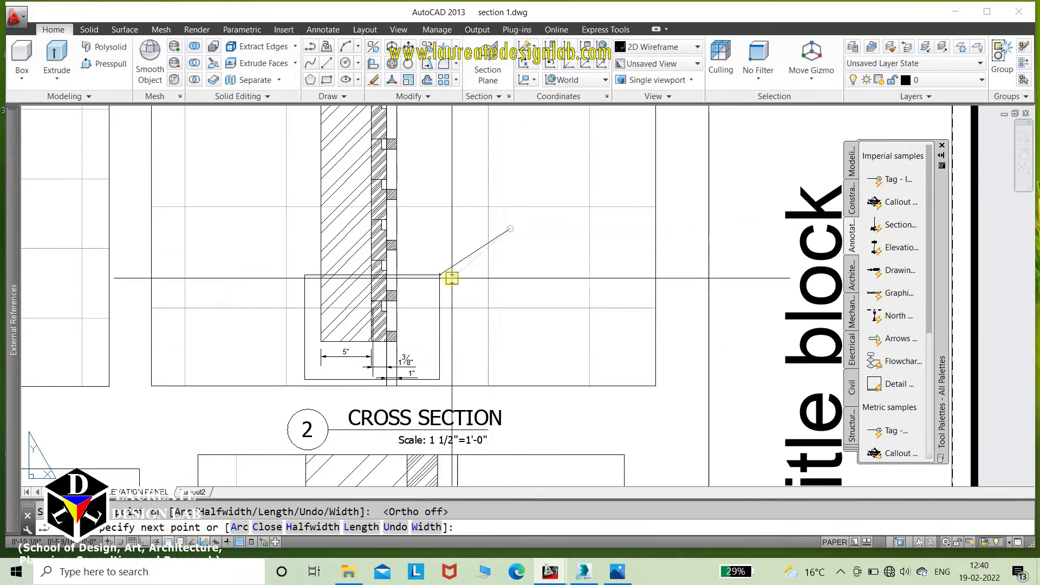
left_click(445, 306)
right_click(489, 274)
left_click(511, 276)
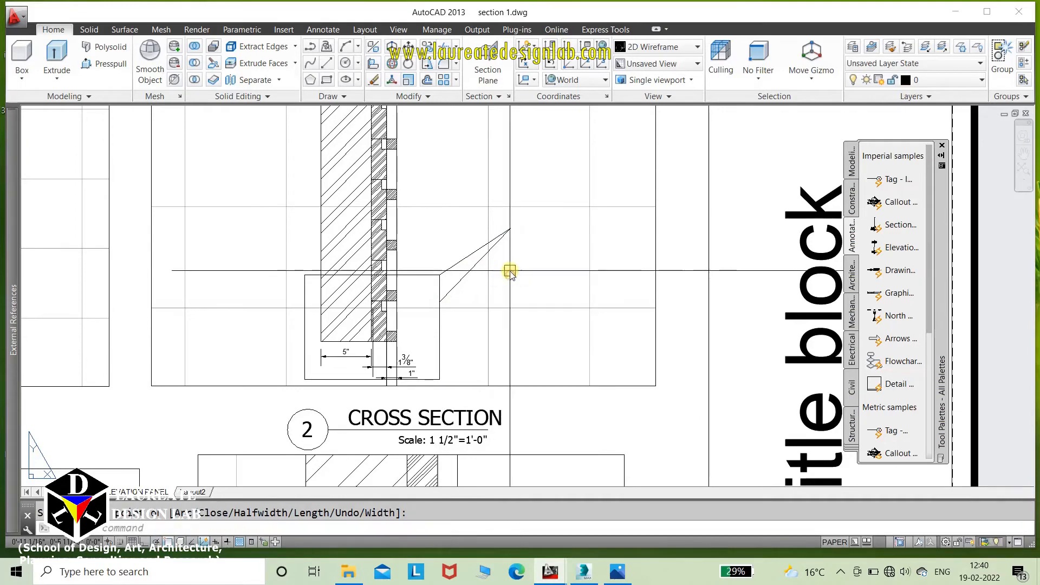
Step: Add an underlined single-line text label "DET.-X" beside the tip of the cross section's leader
mouse_move(509, 274)
middle_mouse_down()
mouse_move(484, 245)
mouse_move(479, 280)
middle_mouse_up()
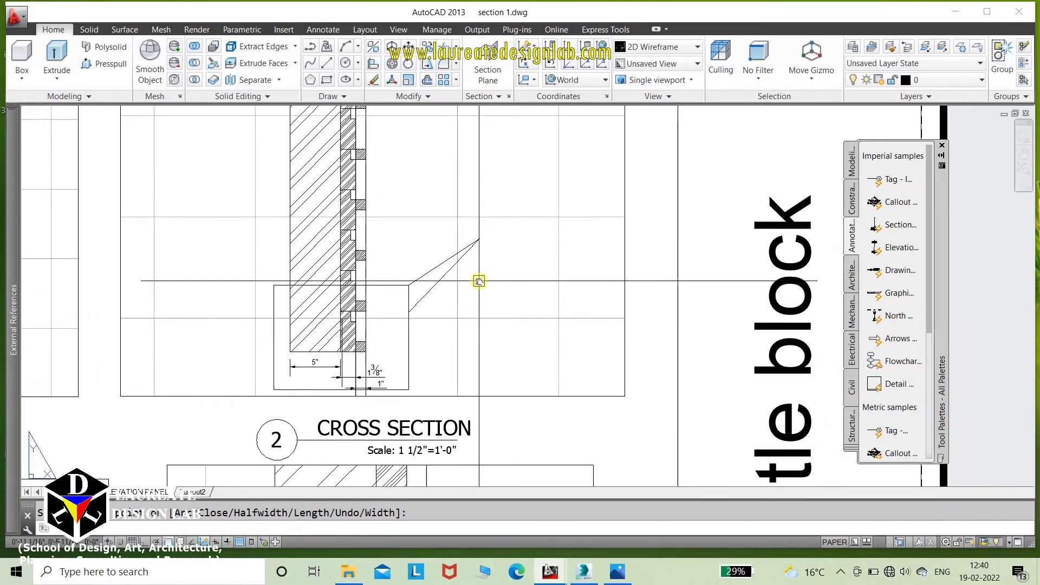
type("dt")
key("Return")
left_click(493, 232)
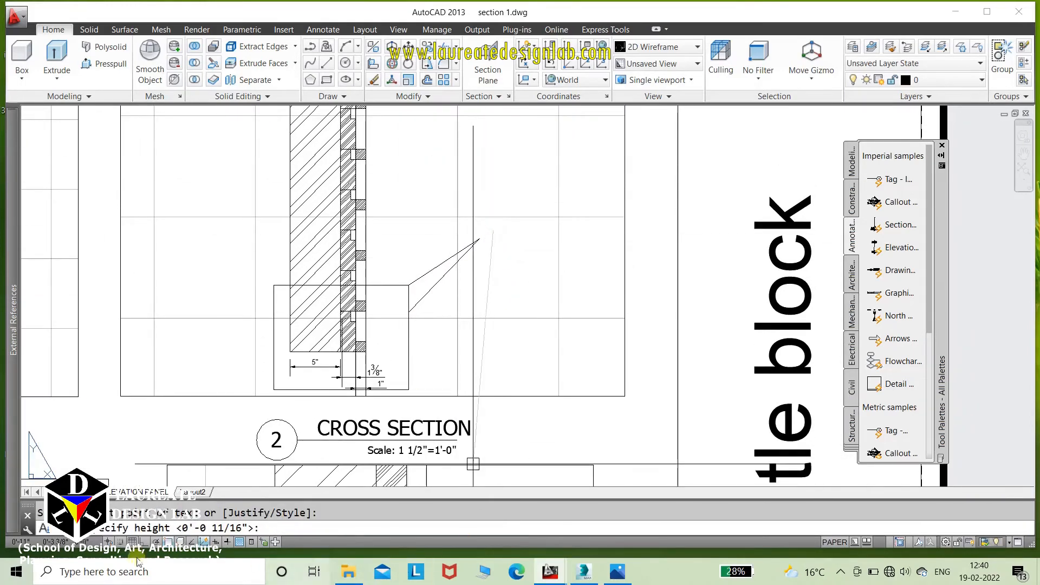
left_click(146, 543)
left_click(495, 248)
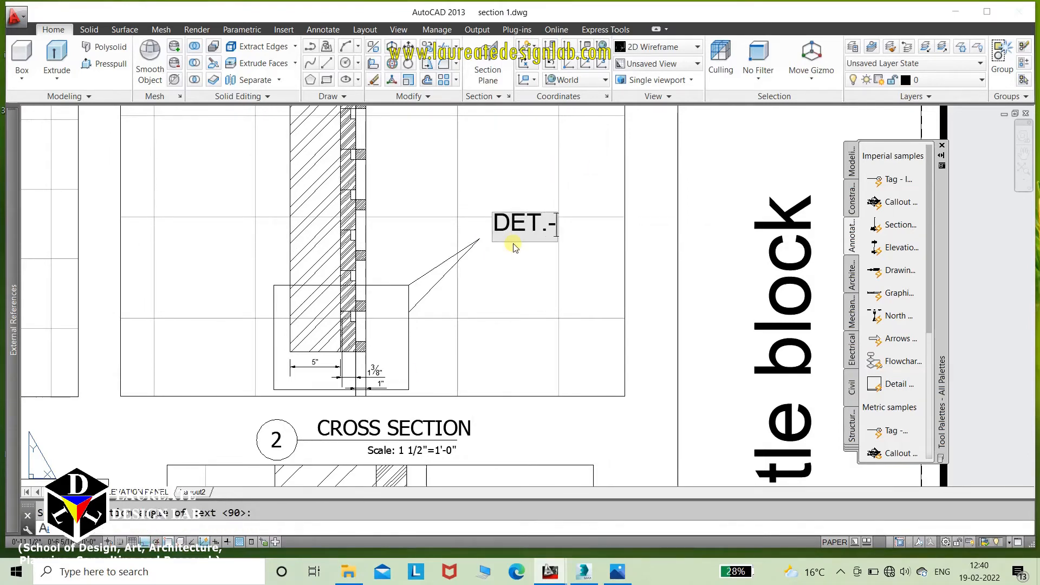
key("ctrl+a")
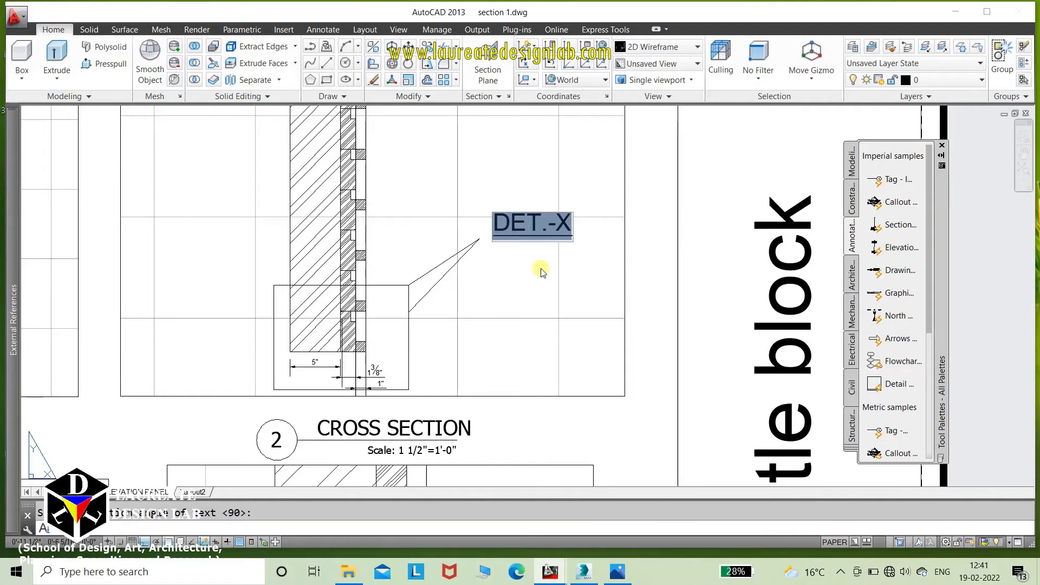
left_click(579, 295)
key("Escape")
Step: Delete the vertical DET.-X label beside the leader tip
middle_click_drag(490, 192, 489, 239)
double_click(490, 239)
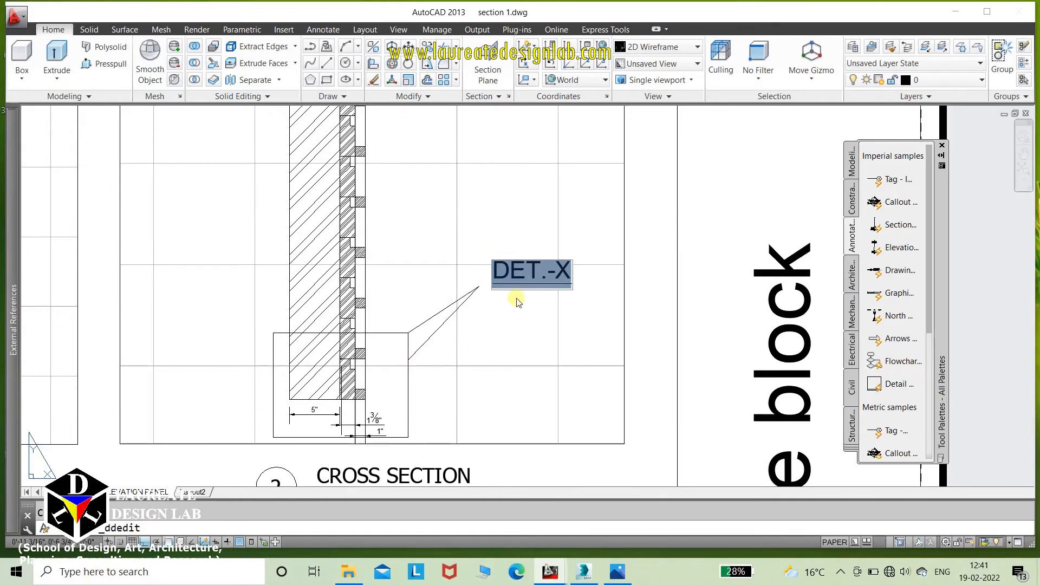
key("Return")
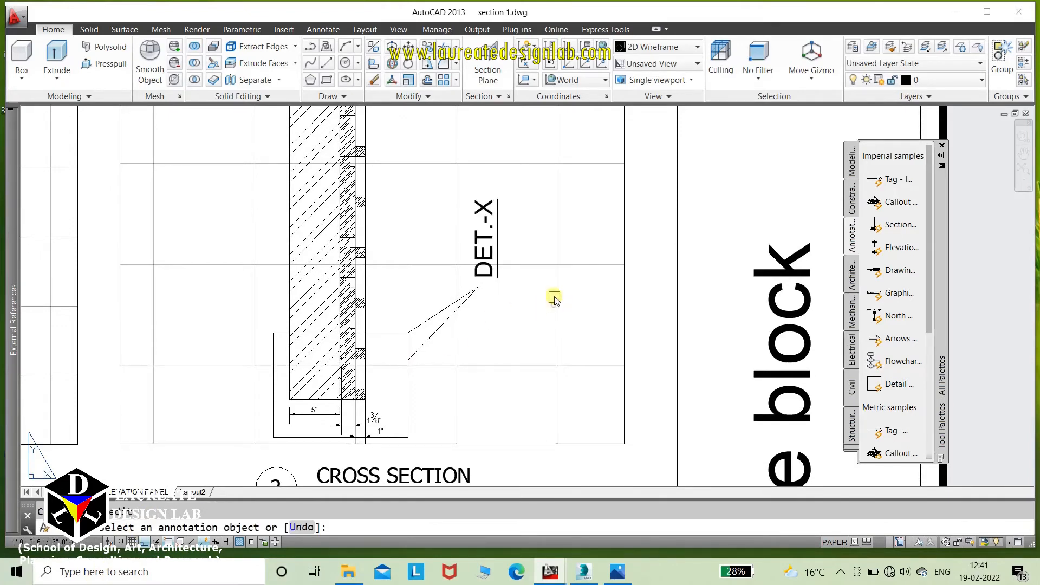
left_click(490, 248)
key("Escape")
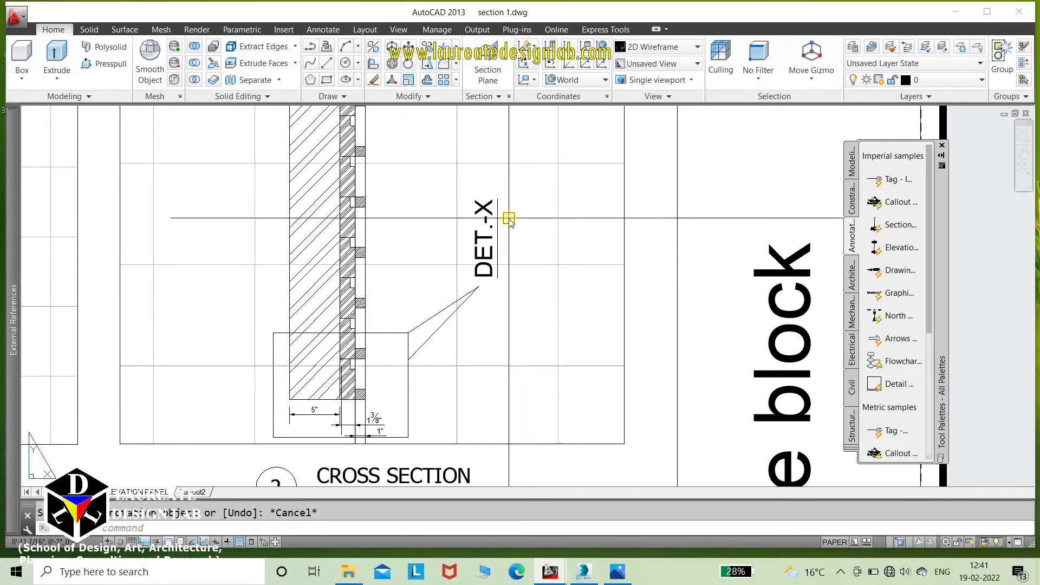
left_click(502, 220)
key("Delete")
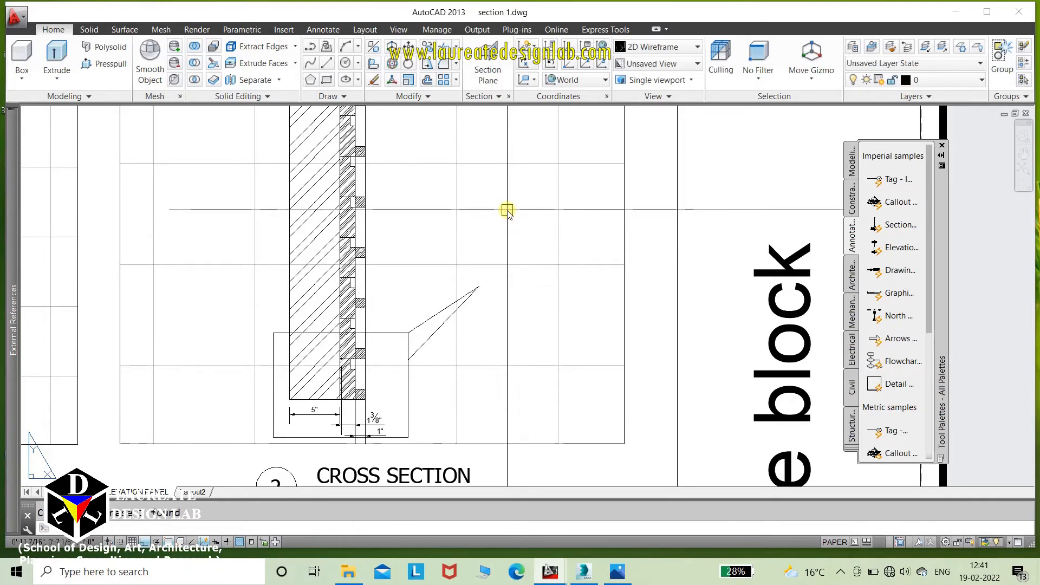
Step: Add an underlined single-line text label "DET.-X" with a rotation angle of 0 beside the cross section's leader tip
type("dt")
key("Return")
left_click(499, 296)
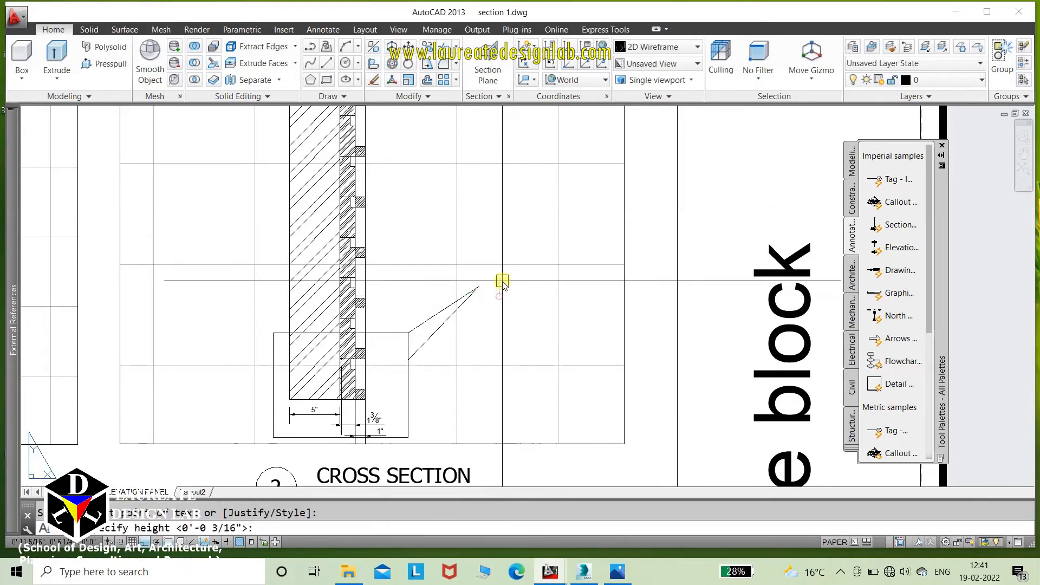
key("Return")
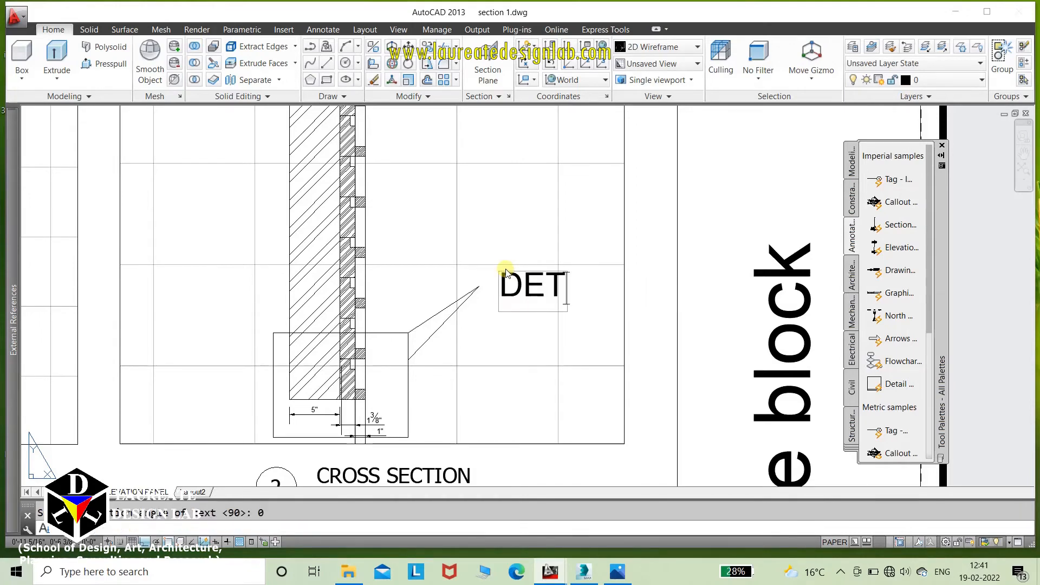
key("ctrl+a")
key("ctrl+u")
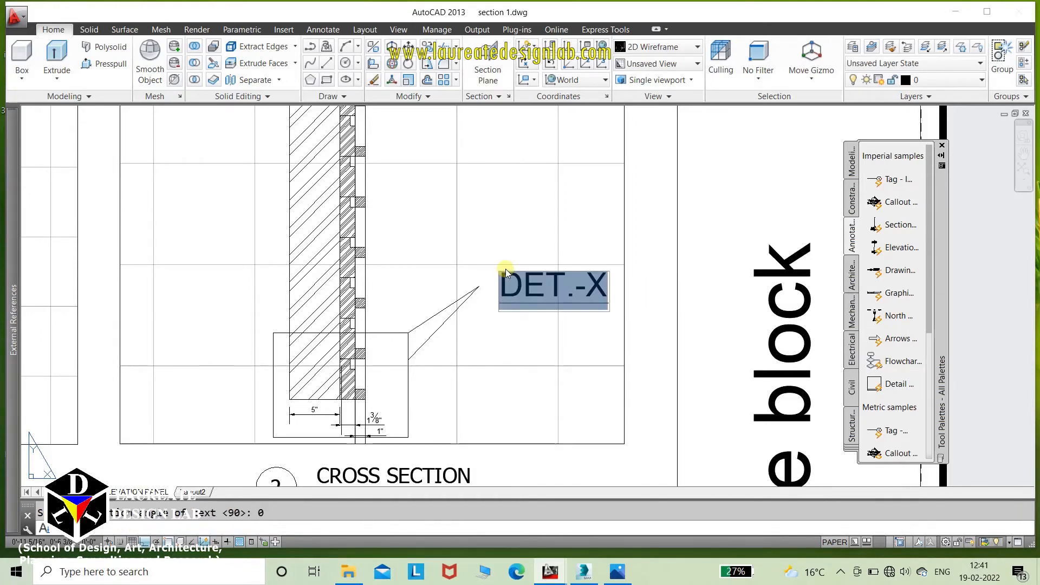
left_click(515, 257)
key("Escape")
Step: Move the DET.-X label horizontally closer to the tip of its leader
middle_click_drag(574, 286, 544, 257)
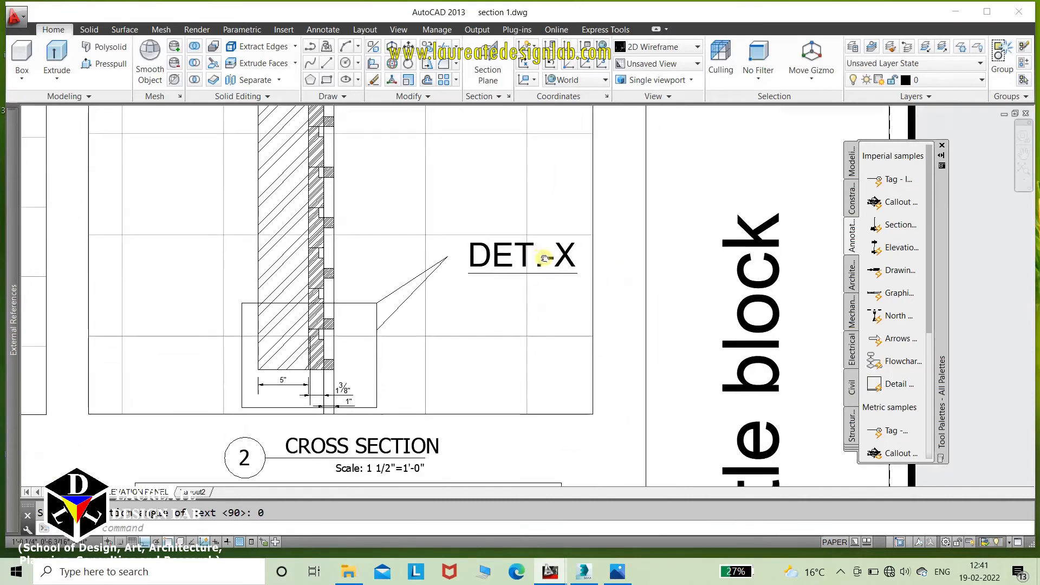
scroll(543, 258, "down", 6)
scroll(546, 271, "up", 6)
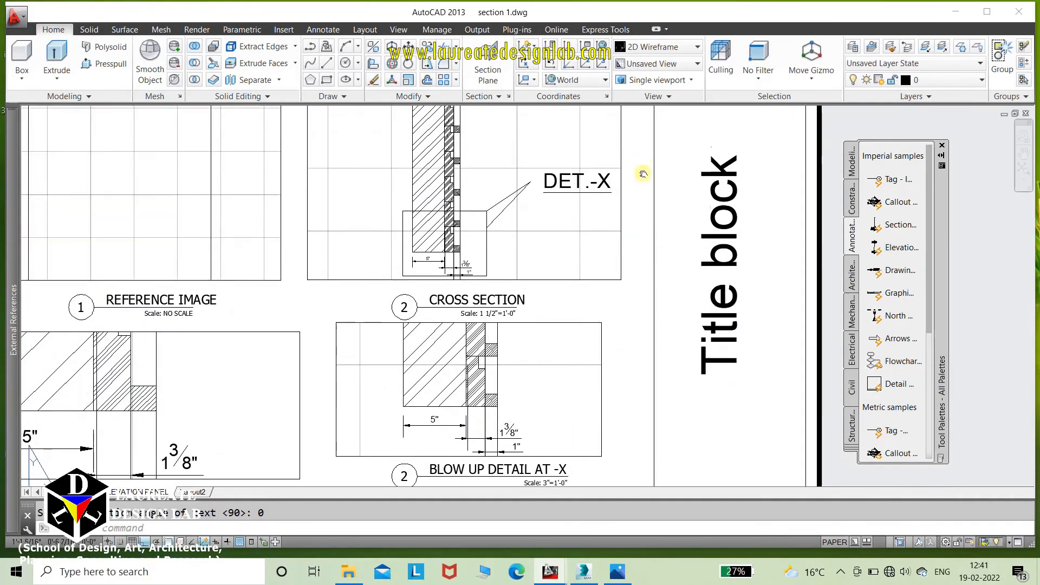
scroll(567, 282, "up", 2)
key("m")
key("space")
left_click(482, 335)
left_click(448, 271)
key("space")
left_click(456, 380)
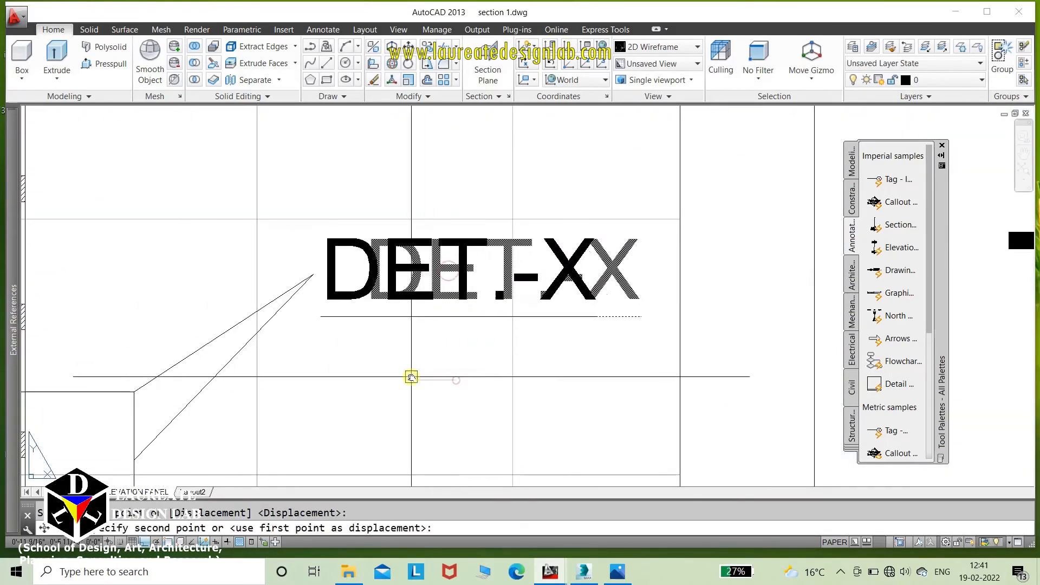
left_click(411, 377)
Step: Draw a rectangle around the lower panel layers and part of the wall in the BLOW UP DETAIL AT -X view
scroll(509, 283, "down", 4)
scroll(487, 291, "down", 3)
scroll(575, 362, "up", 2)
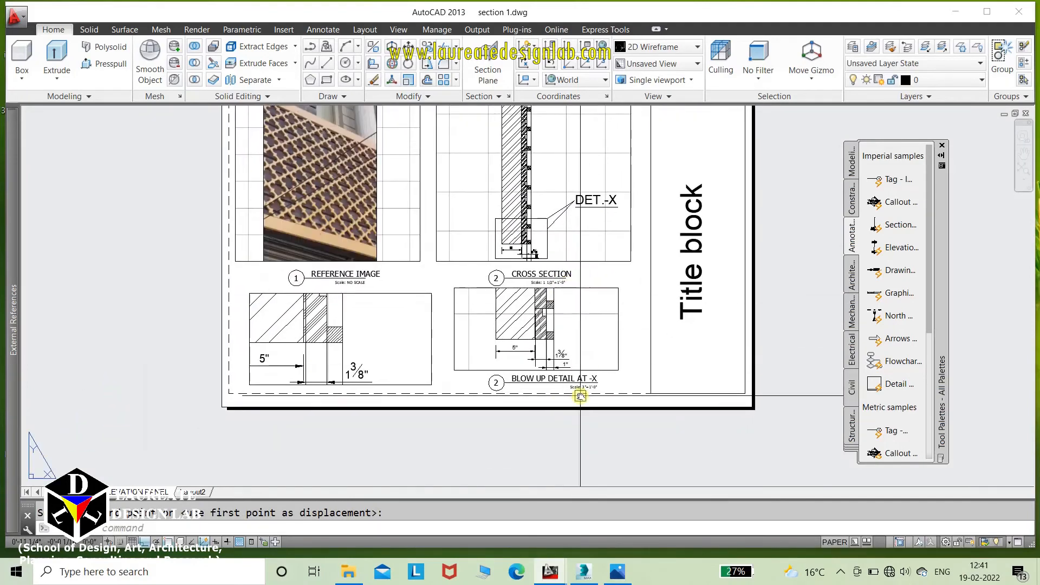
mouse_move(575, 363)
middle_mouse_down()
mouse_move(559, 362)
mouse_move(570, 352)
middle_mouse_up()
scroll(550, 356, "up", 2)
middle_click_drag(475, 354, 543, 343)
scroll(543, 344, "up", 1)
scroll(543, 307, "down", 1)
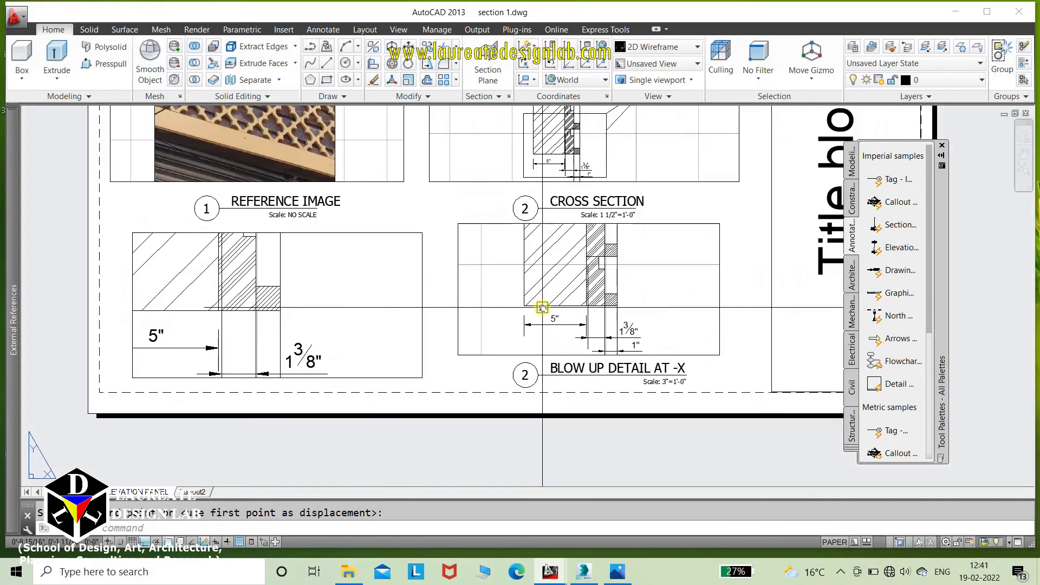
middle_click_drag(543, 307, 533, 308)
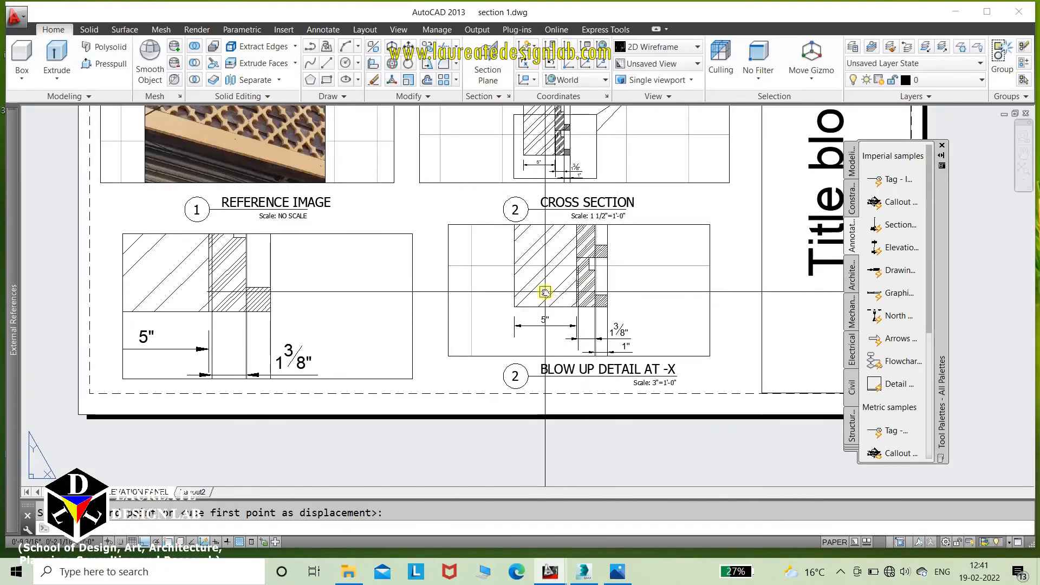
type("rec")
key("Return")
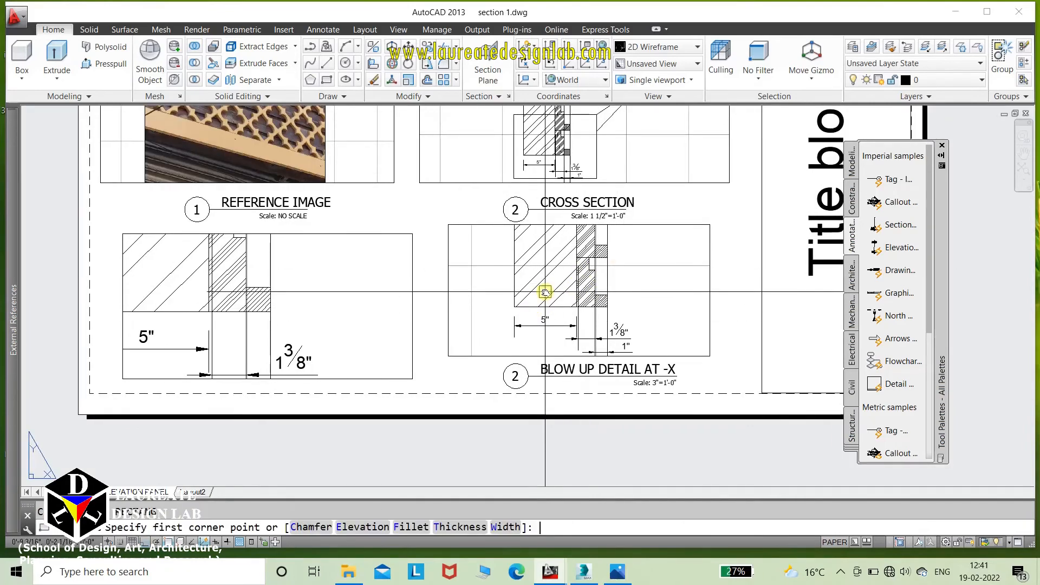
left_click(635, 319)
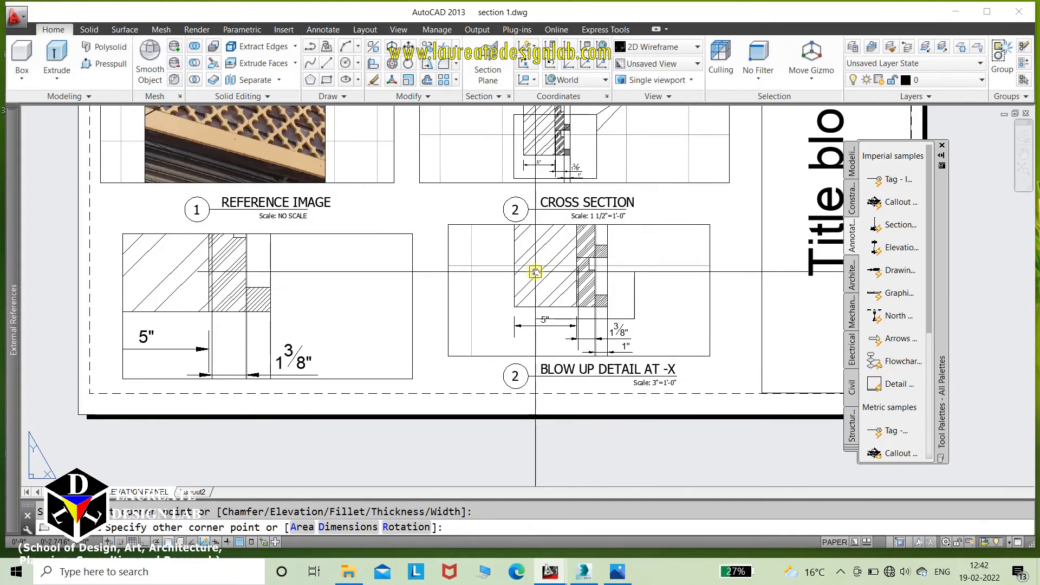
left_click(552, 265)
Step: Draw a V-shaped polyline leader from the right side of the new rectangle in the BLOW UP DETAIL view
mouse_move(622, 306)
middle_mouse_down()
mouse_move(592, 304)
mouse_move(572, 324)
middle_mouse_up()
type("pl")
key("Return")
left_click(582, 282)
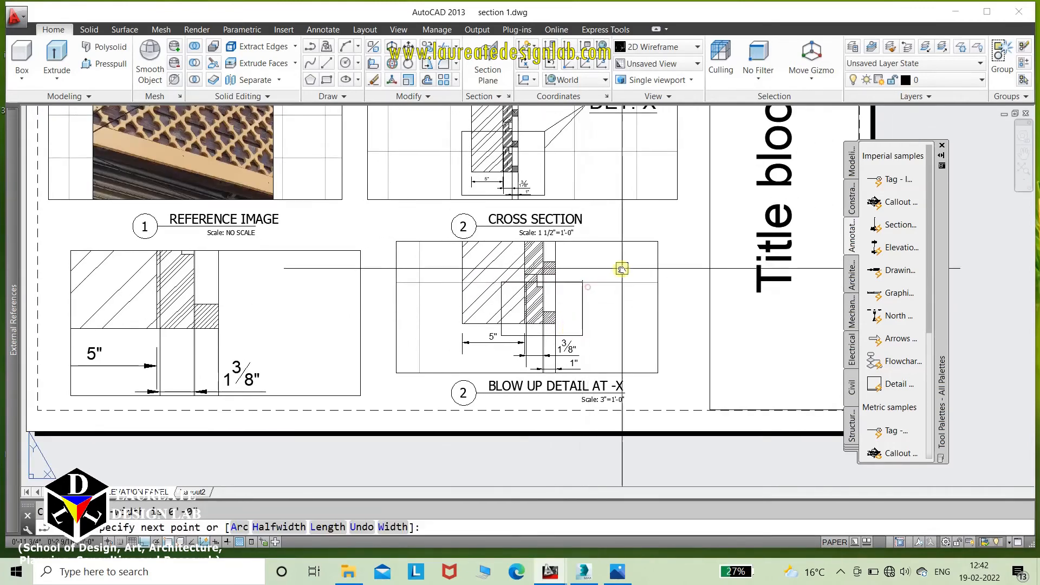
key("F8")
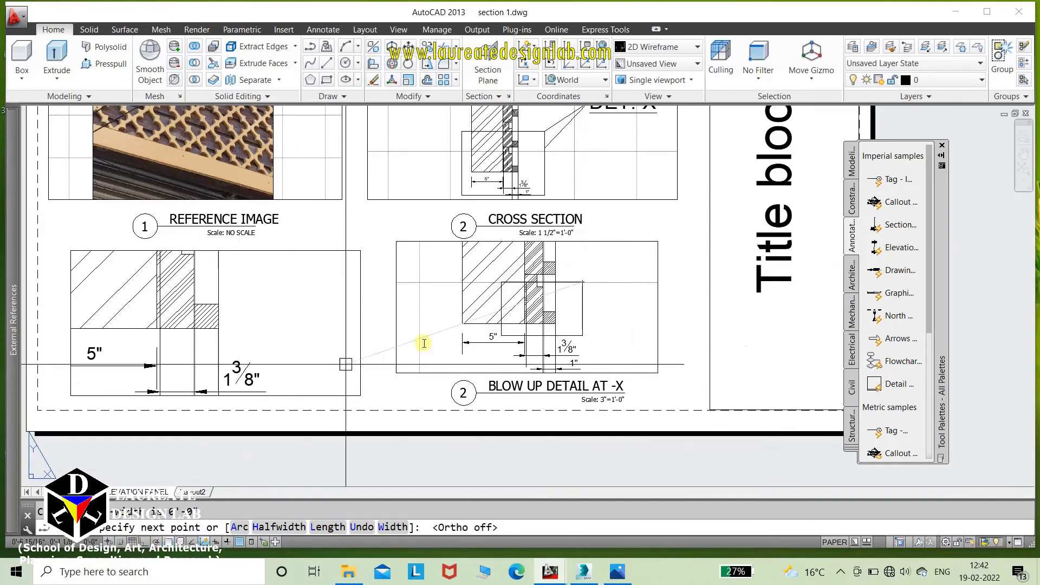
left_click(618, 268)
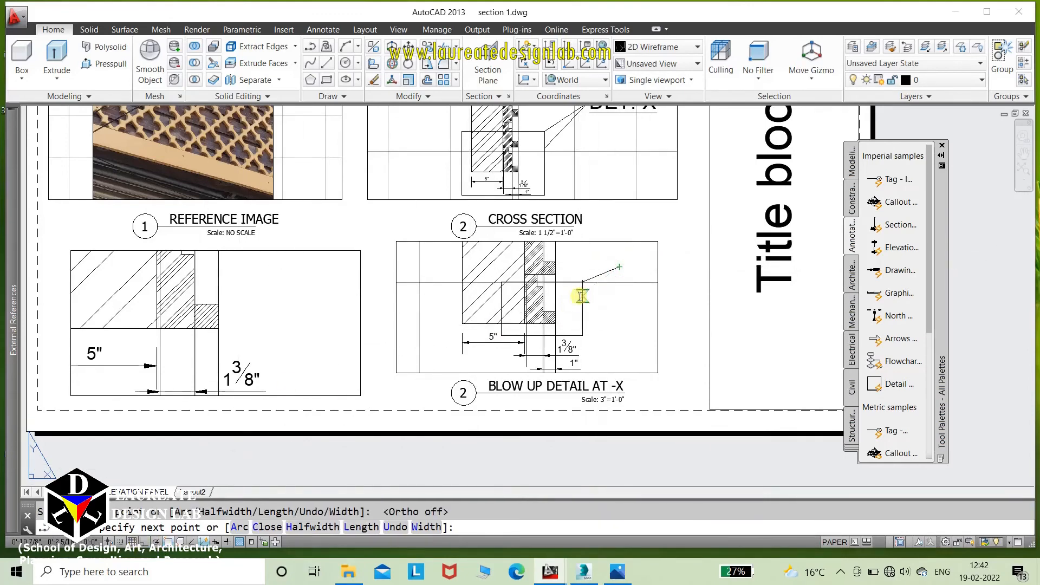
left_click(582, 294)
key("Escape")
Step: Copy the DET.-X label to the tip of the blow-up detail's leader and change the copy's text to "DET.-Y"
middle_click_drag(557, 340, 535, 379)
type("co")
key("Return")
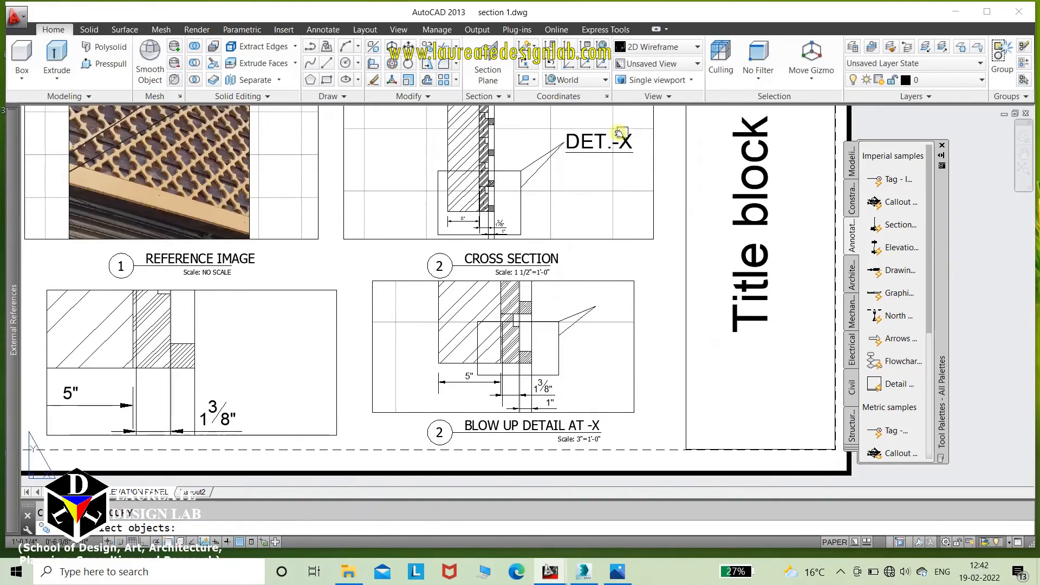
key("Return")
left_click(660, 232)
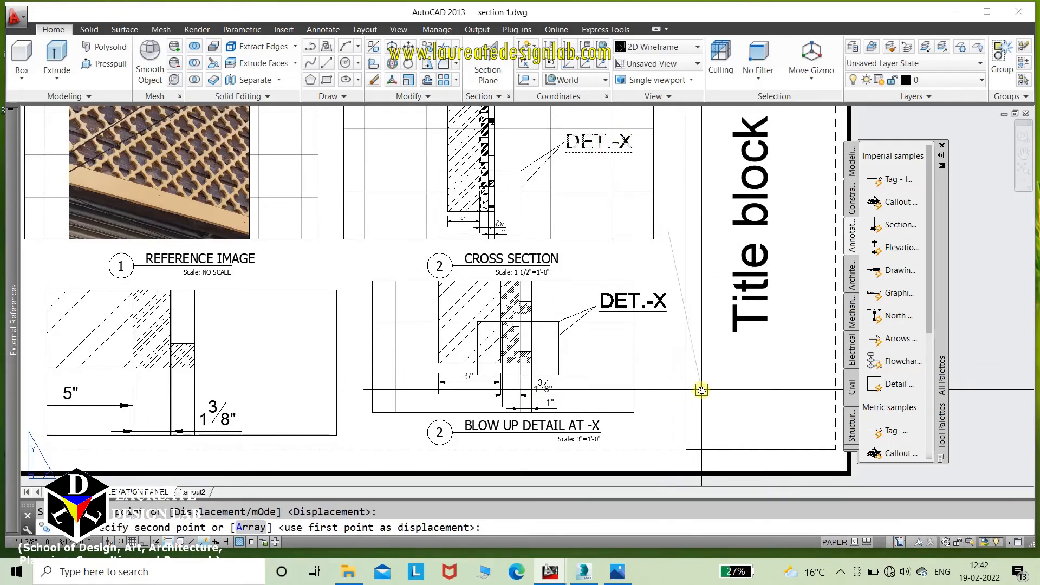
key("Escape")
double_click(662, 307)
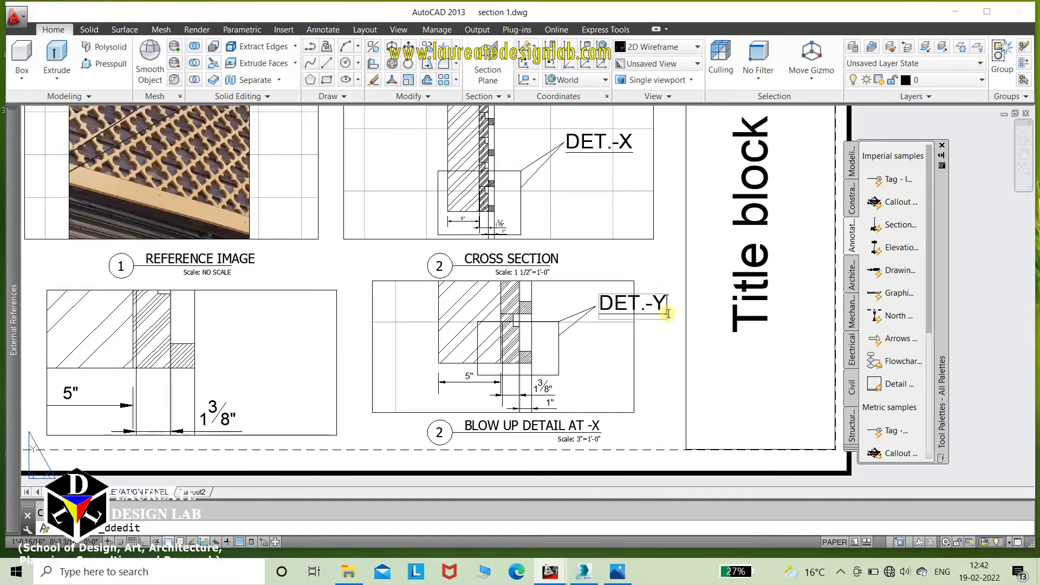
key("Escape")
Step: Copy the BLOW UP DETAIL AT -X title block horizontally to the lower part of the larger-scale detail viewport beside it
middle_click_drag(453, 395, 586, 316)
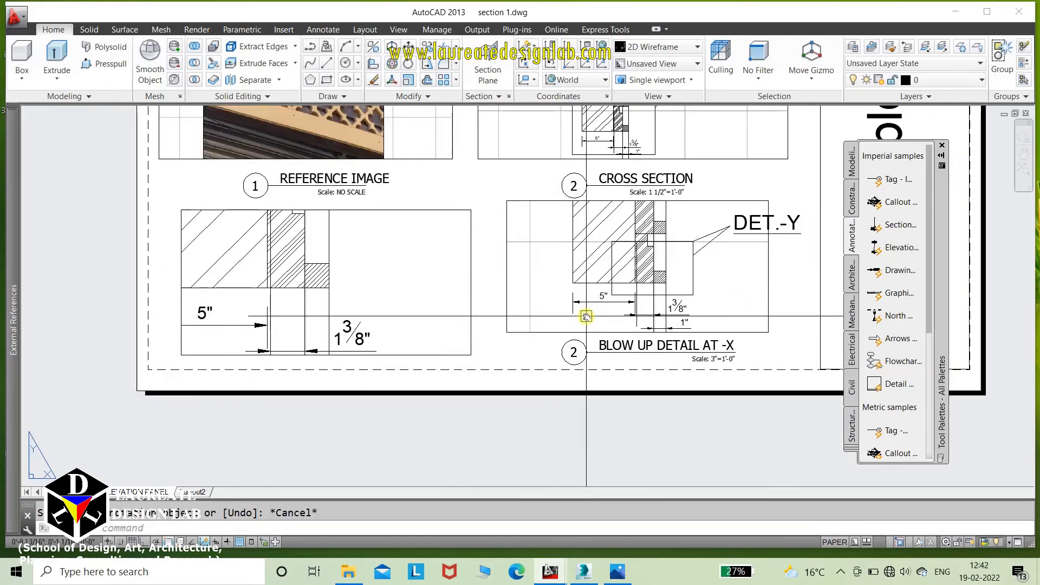
left_click(666, 345)
type("co")
key("Return")
left_click(615, 427)
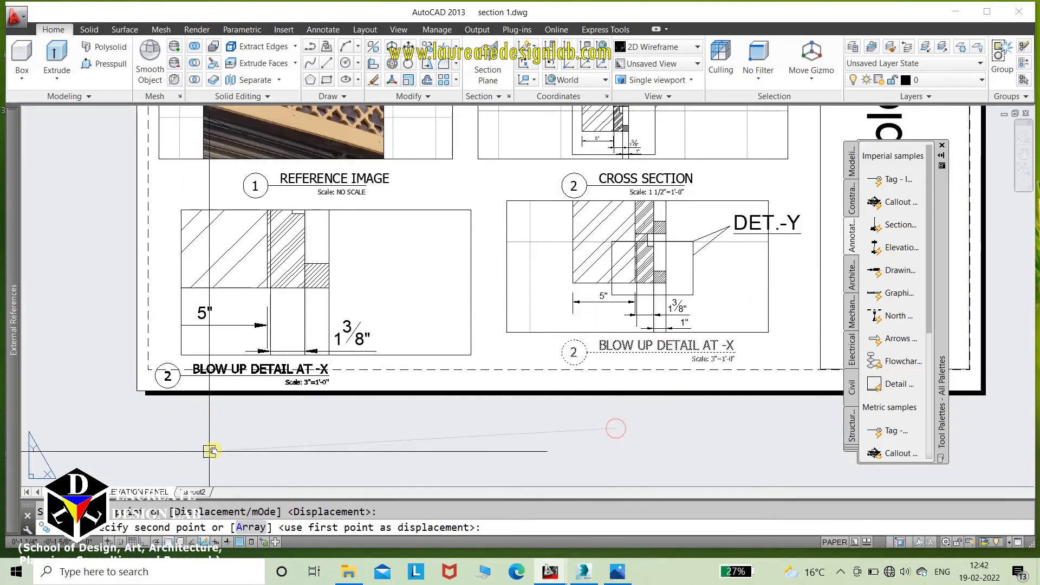
key("F8")
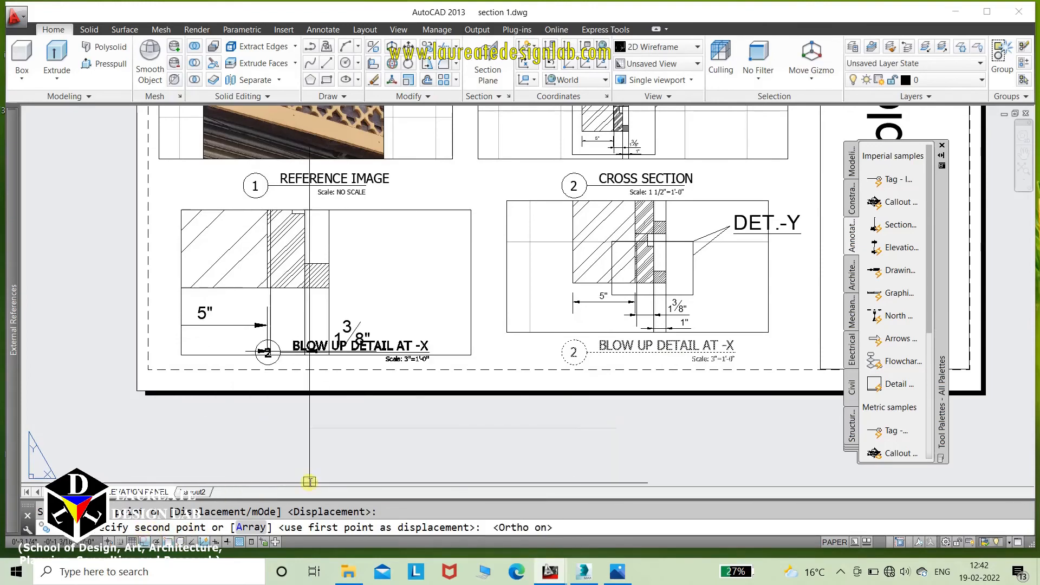
left_click(279, 470)
key("Escape")
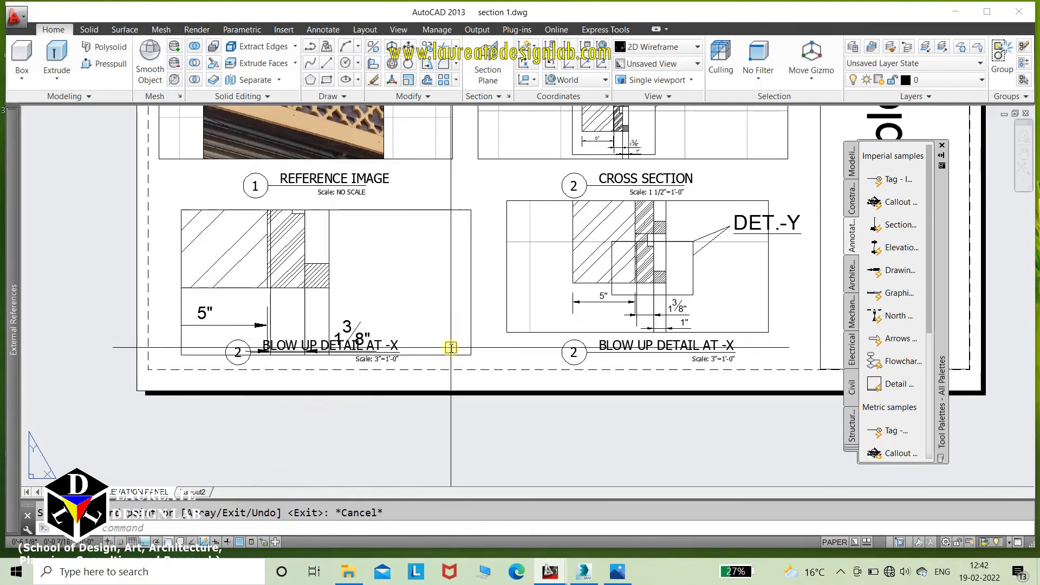
Step: Shorten the larger-scale detail viewport by raising its lower edge towards the drawing title beneath the detail
left_click(458, 350)
left_click(470, 354)
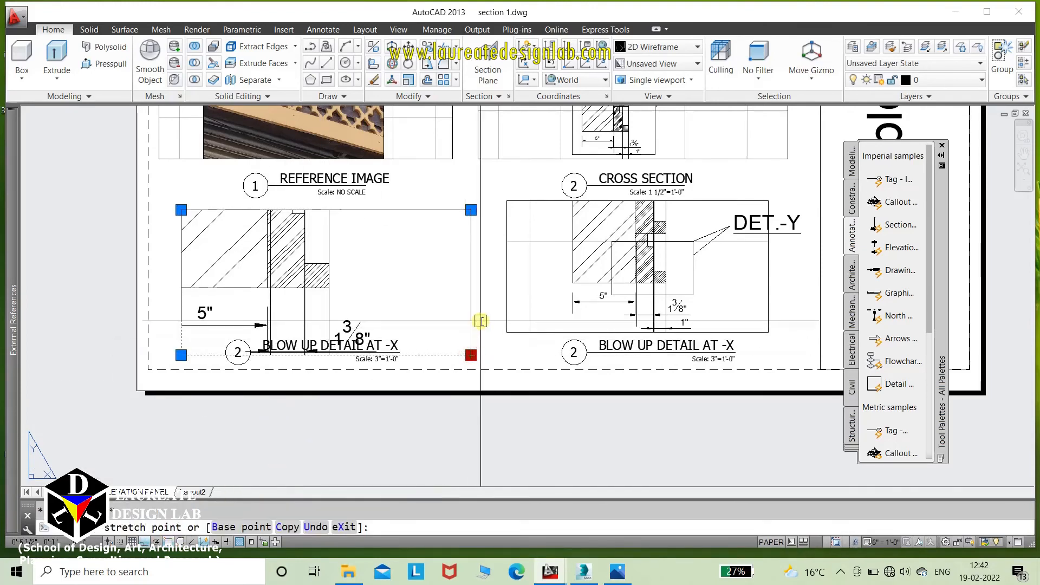
left_click(472, 333)
key("Escape")
Step: Change the drawing name in the larger-scale detail's title block to "BLOW UP DETAIL AT -Y"
middle_click_drag(377, 323, 390, 292)
scroll(390, 292, "up", 3)
left_click(400, 298)
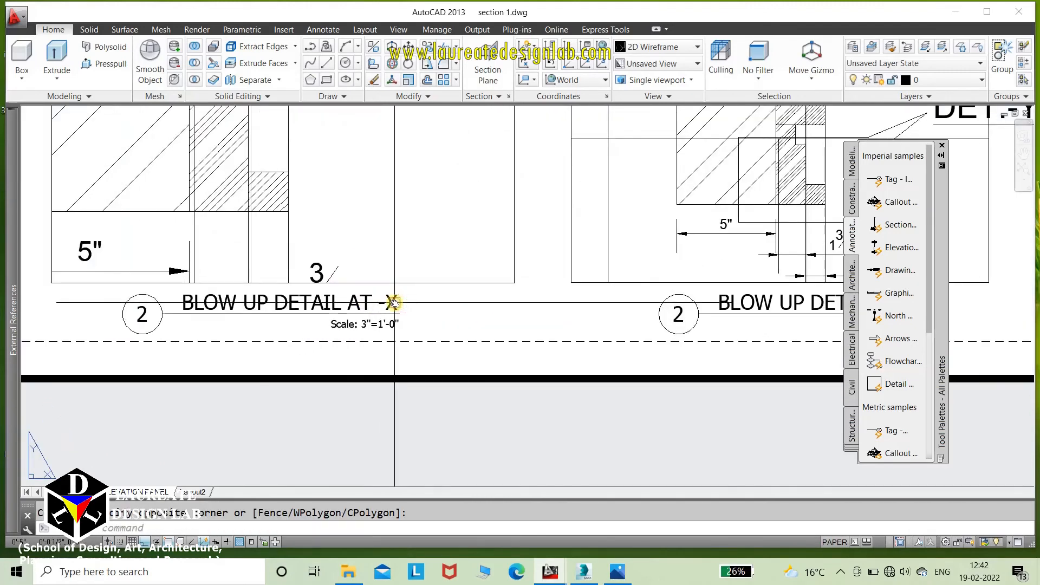
left_click(393, 302)
double_click(394, 302)
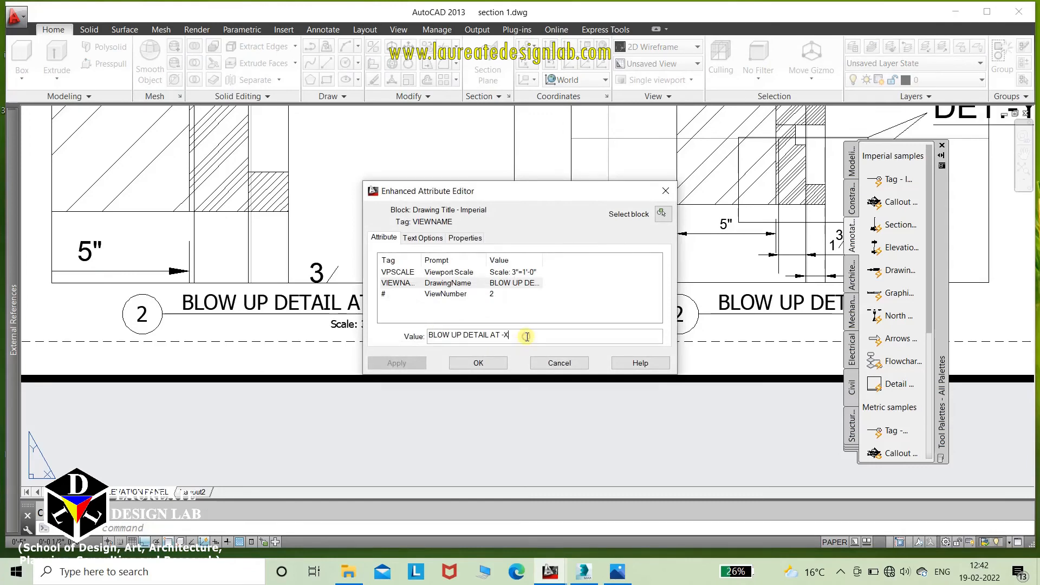
left_click(478, 363)
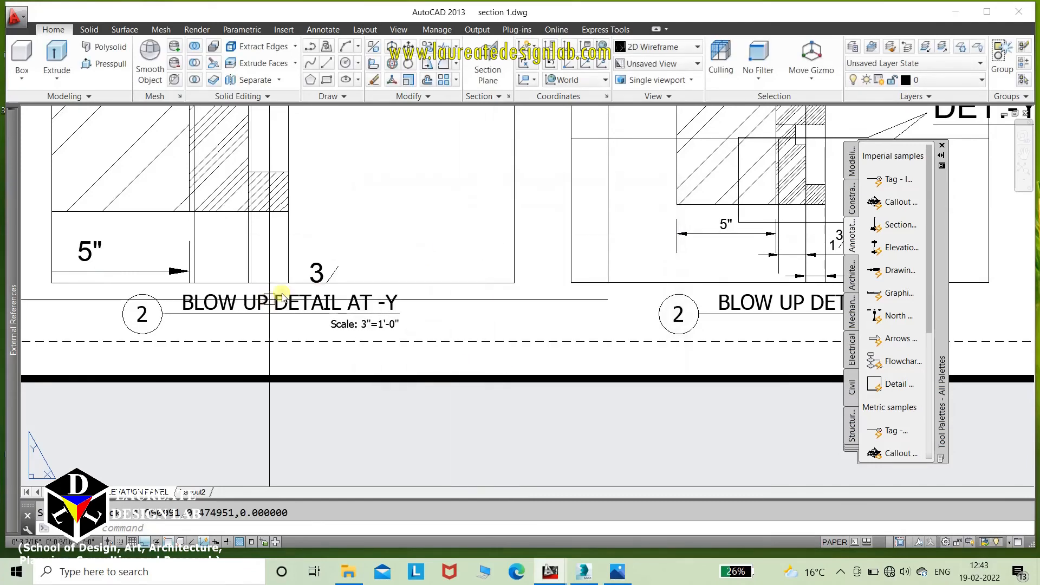
Step: Raise the lower edge of the BLOW UP DETAIL AT -Y viewport further so it clears its title and crops the dimension line
left_click(335, 281)
left_click(513, 283)
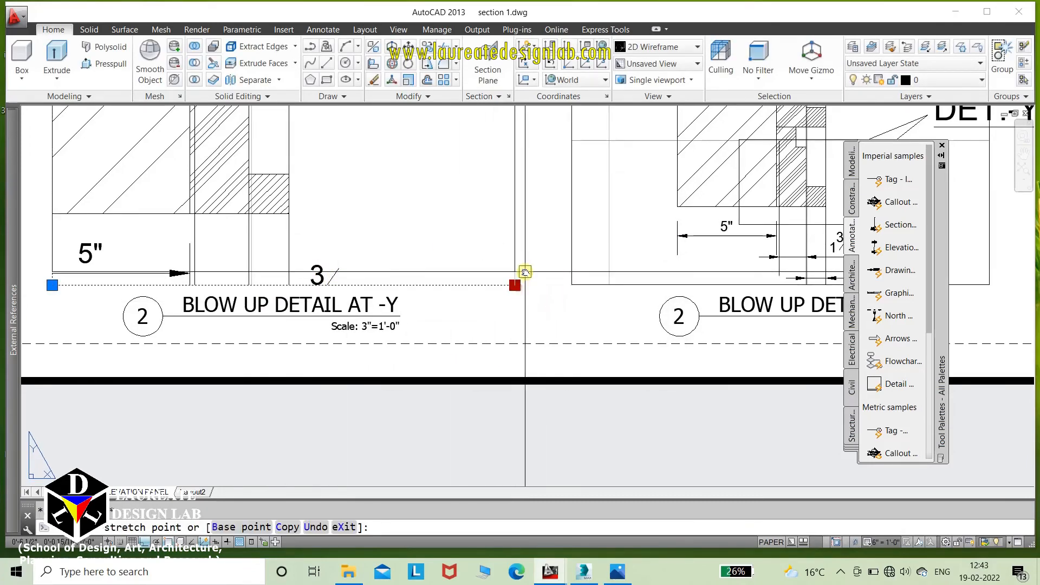
left_click(447, 266)
Step: Set the viewport scale text in the BLOW UP DETAIL AT -Y title block to "Scale: 6"=1'-0""
scroll(379, 319, "up", 3)
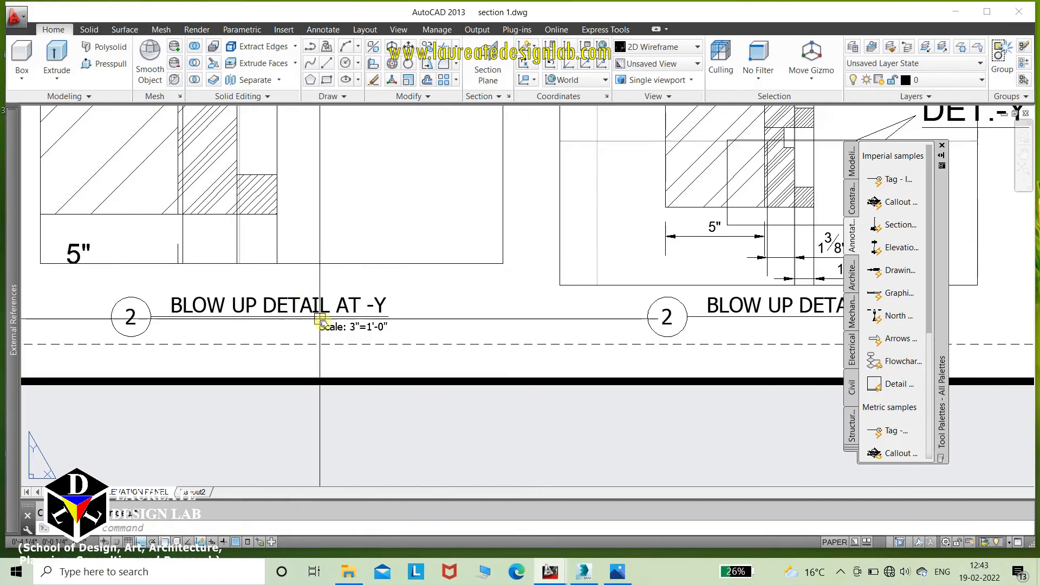
double_click(363, 327)
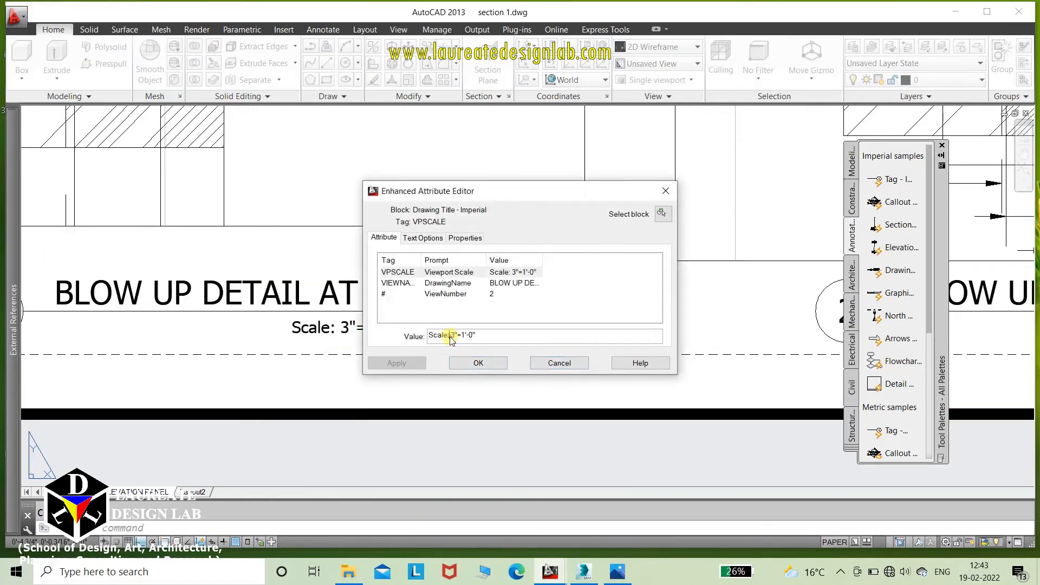
left_click(478, 363)
scroll(441, 336, "down", 4)
middle_click_drag(441, 336, 346, 281)
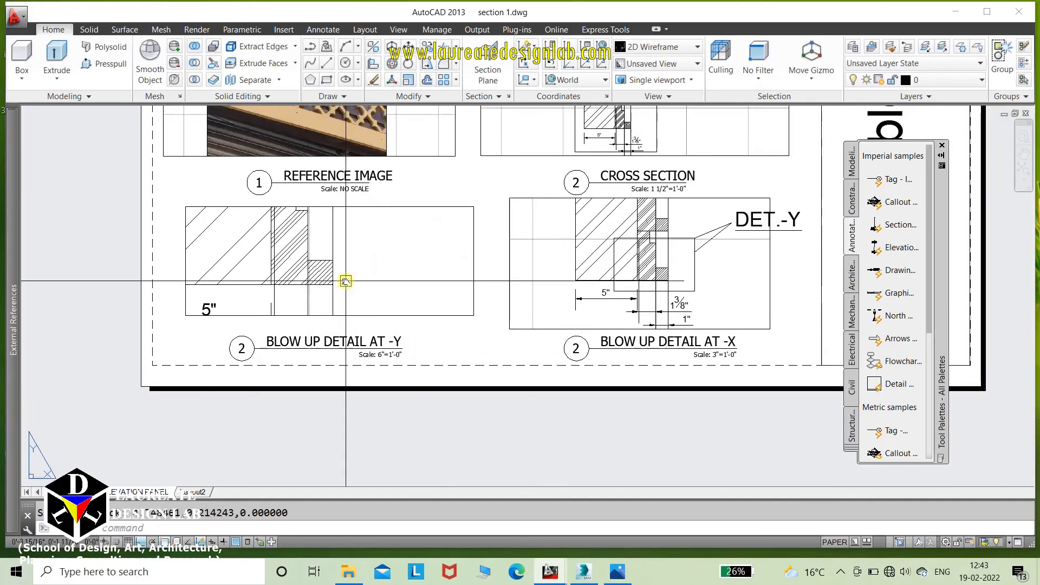
scroll(349, 274, "down", 2)
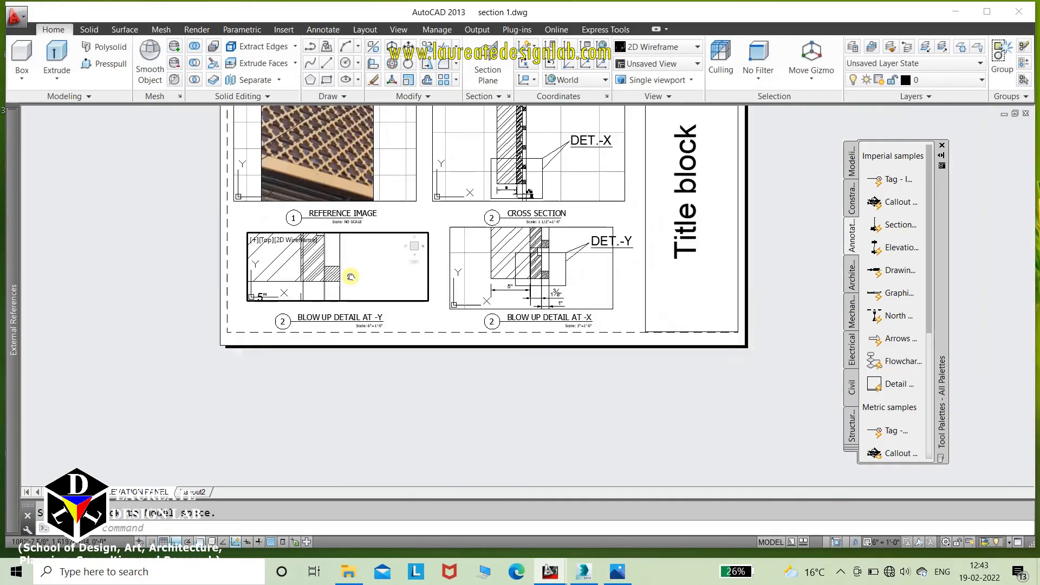
scroll(350, 275, "up", 4)
double_click(358, 295)
scroll(366, 304, "down", 5)
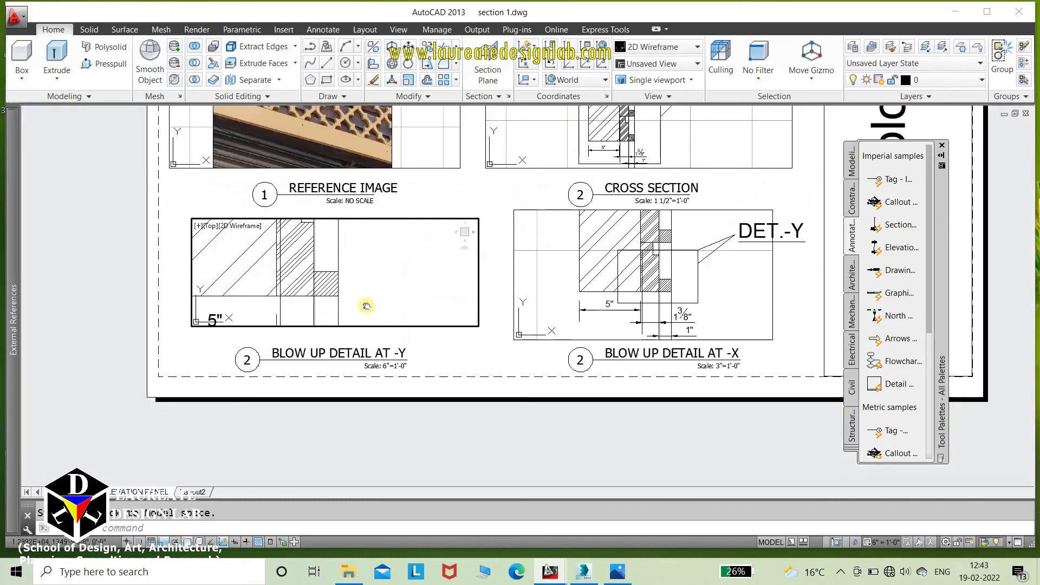
scroll(417, 342, "up", 4)
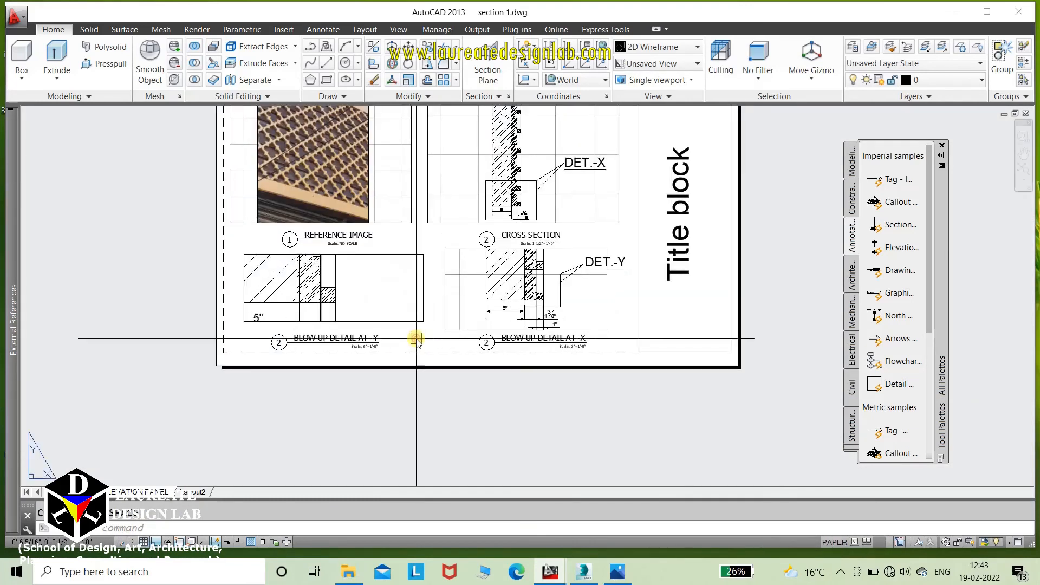
scroll(413, 352, "down", 1)
scroll(409, 359, "up", 1)
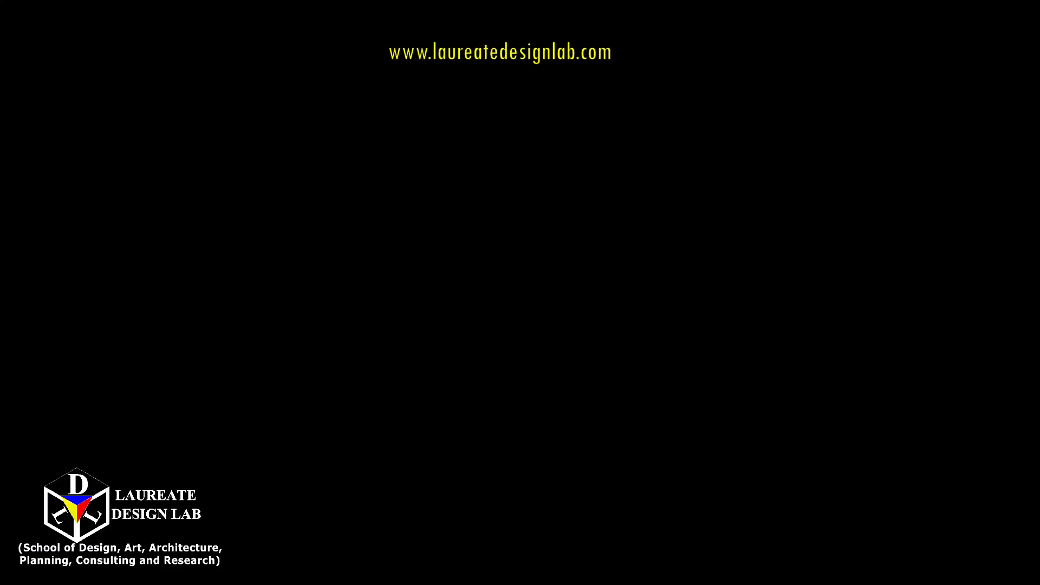